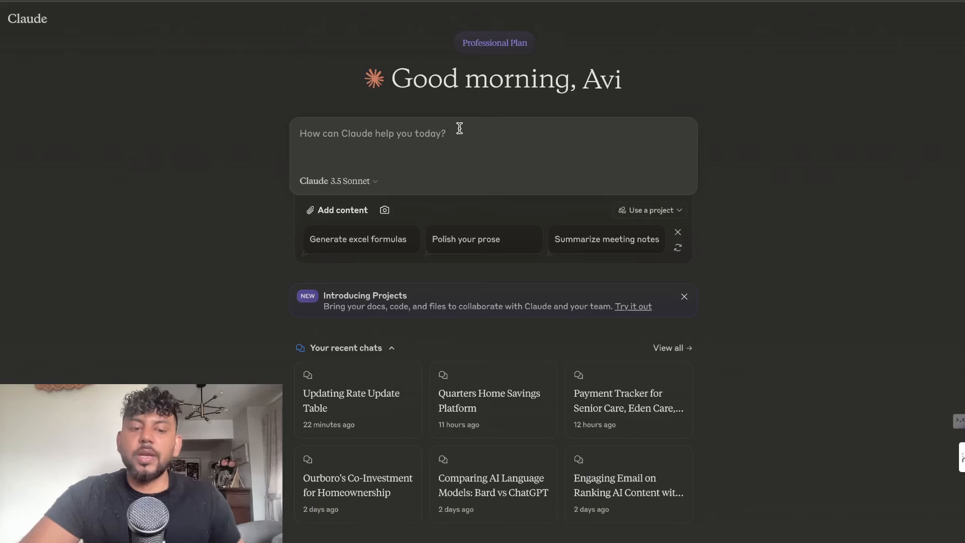
- Send the copied website text with a request for ideas of a custom interactive tool in simple HTML that works on most WordPress sites
key("ctrl+v")
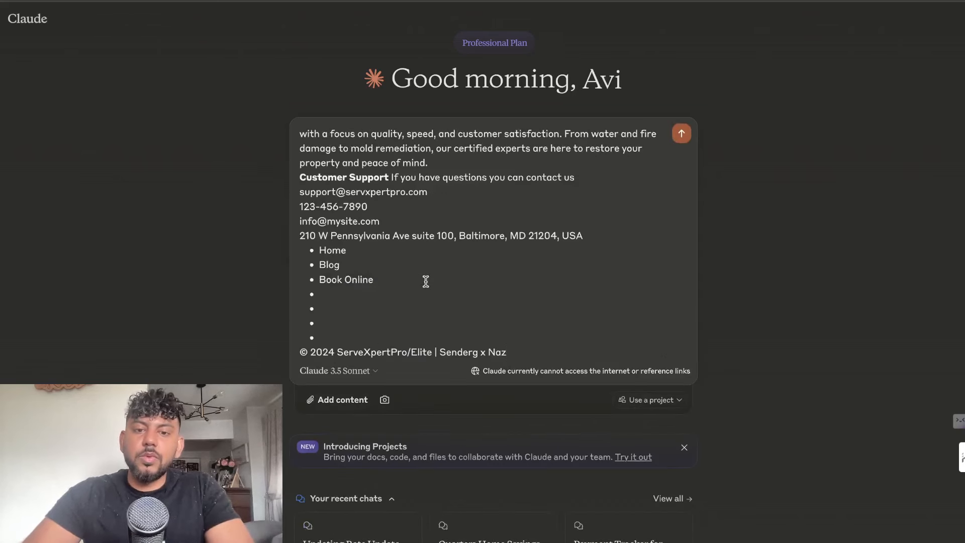
key("shift+Return")
key("shift+Return")
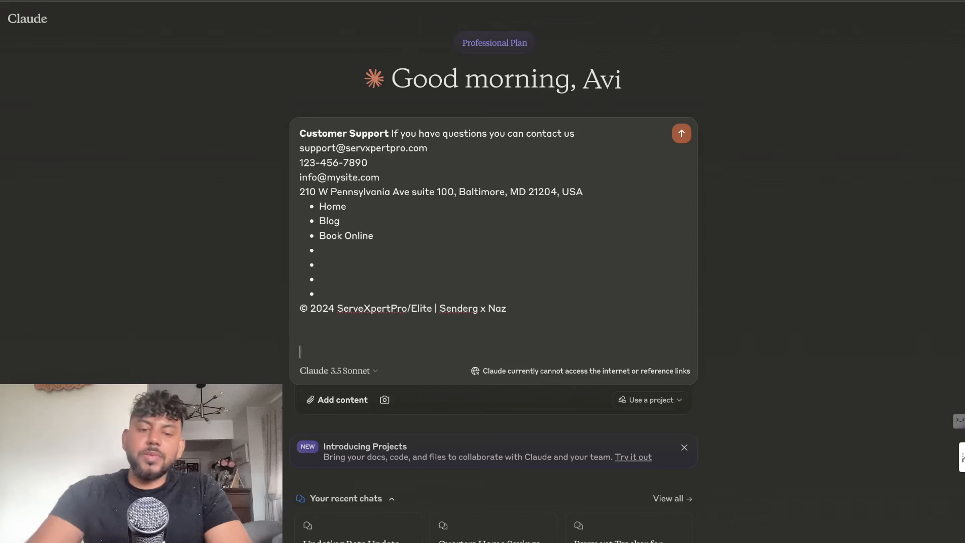
type("i want to create an interactice html elelment like a calculator, cost estimator, best store finder etc for this website. i want you to give me ideas of a custom tool we can build using simple html that would work on most wordpress sites")
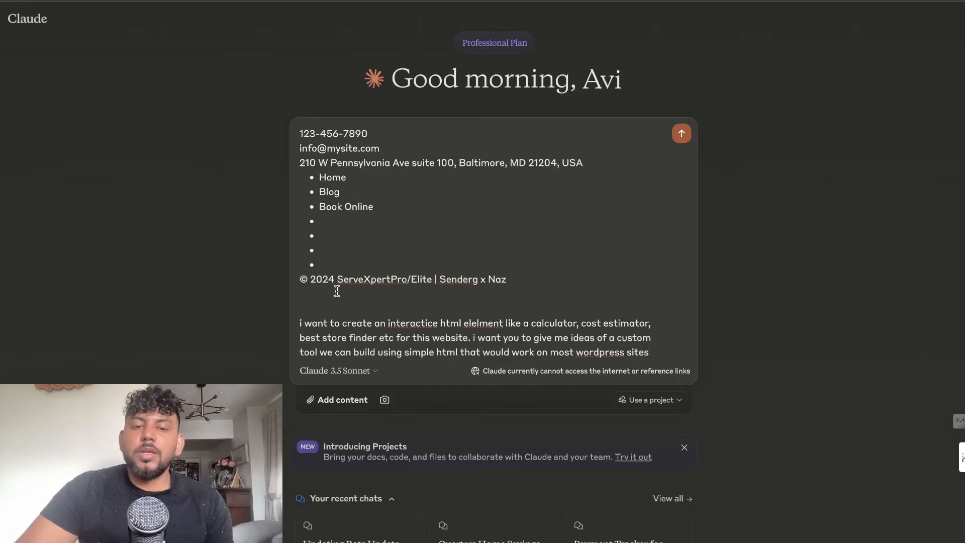
scroll(343, 300, "down", 1)
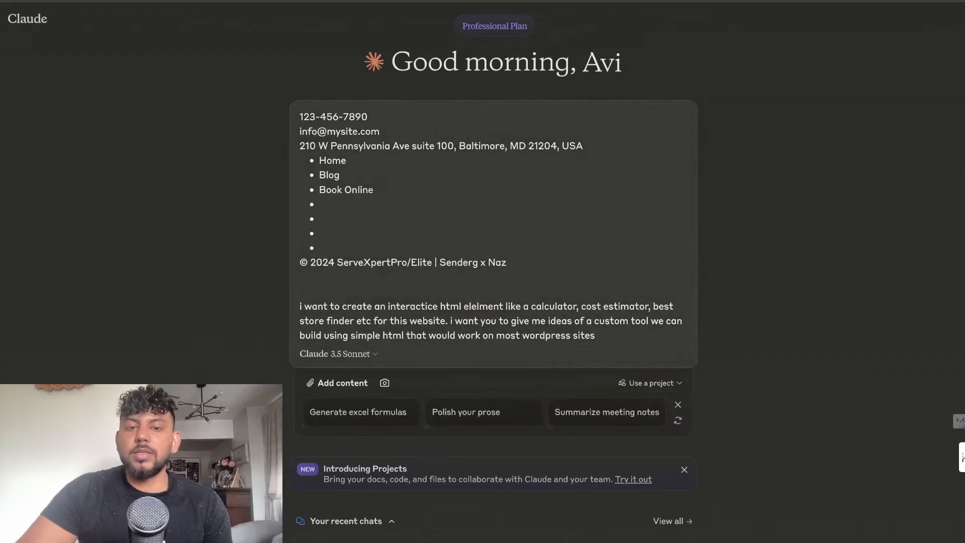
key("Return")
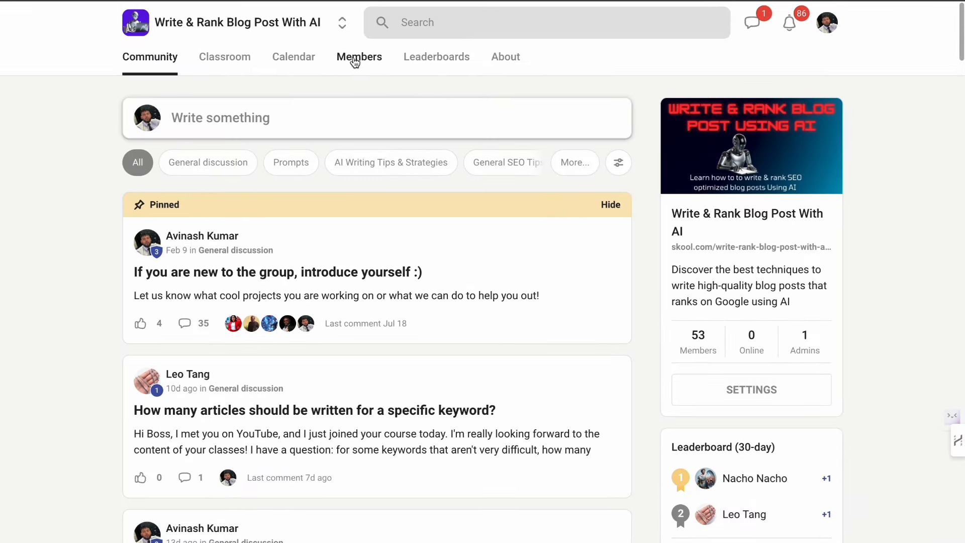
- Switch to the Skool community's classroom and look through the lesson list of the AI Writing Mastery course
left_click(231, 65)
left_click(247, 147)
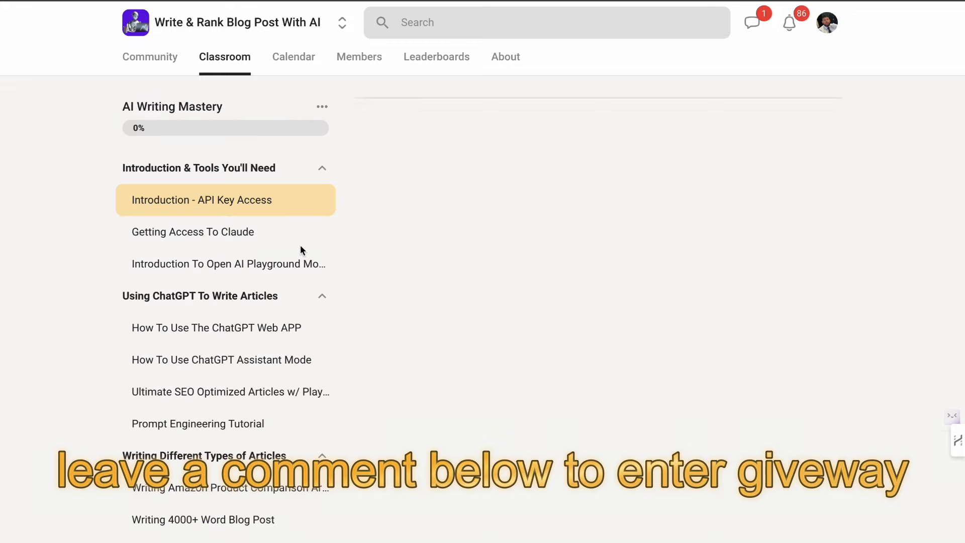
scroll(352, 283, "down", 9)
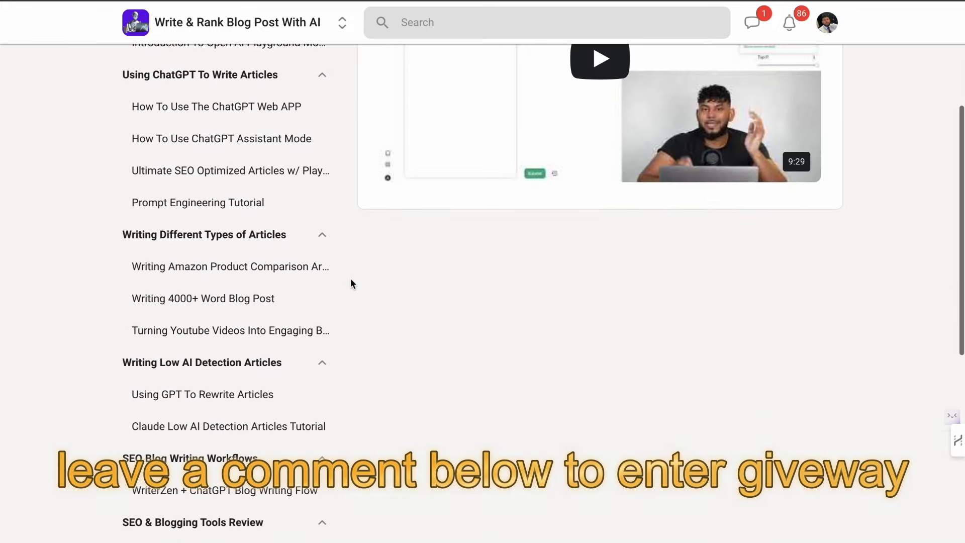
scroll(351, 284, "down", 3)
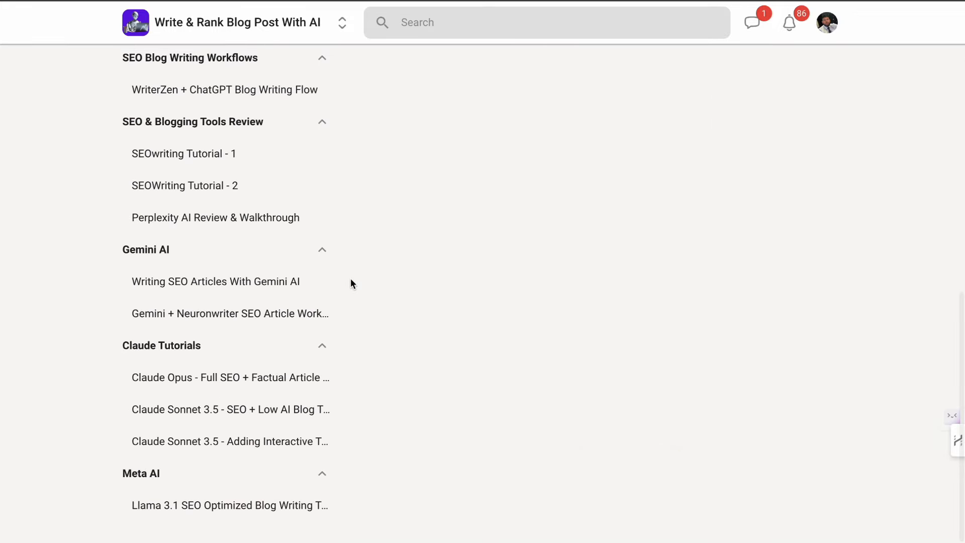
key("super+shift+5")
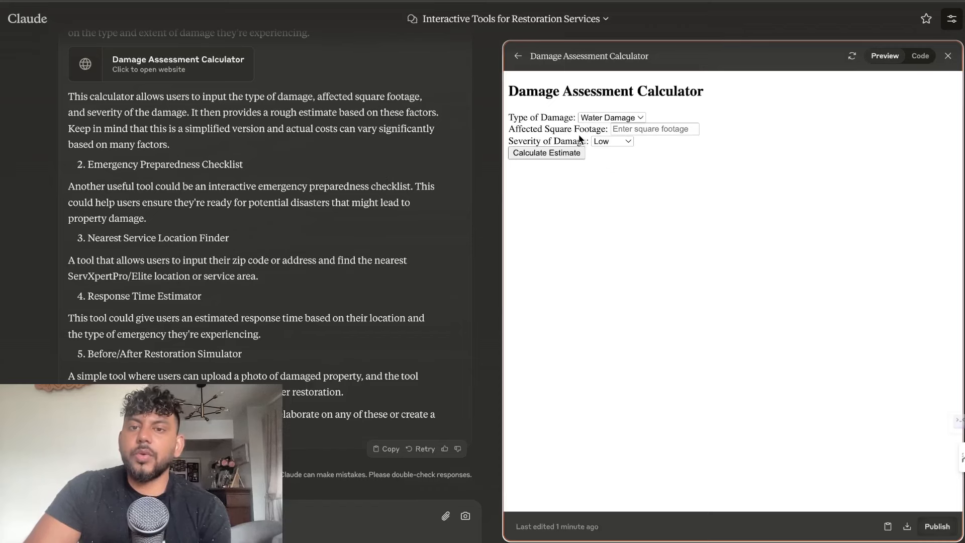
- Fill in the Damage Assessment Calculator with Mold Damage, an affected square footage of 2000 and Medium severity
left_click(616, 119)
left_click(617, 131)
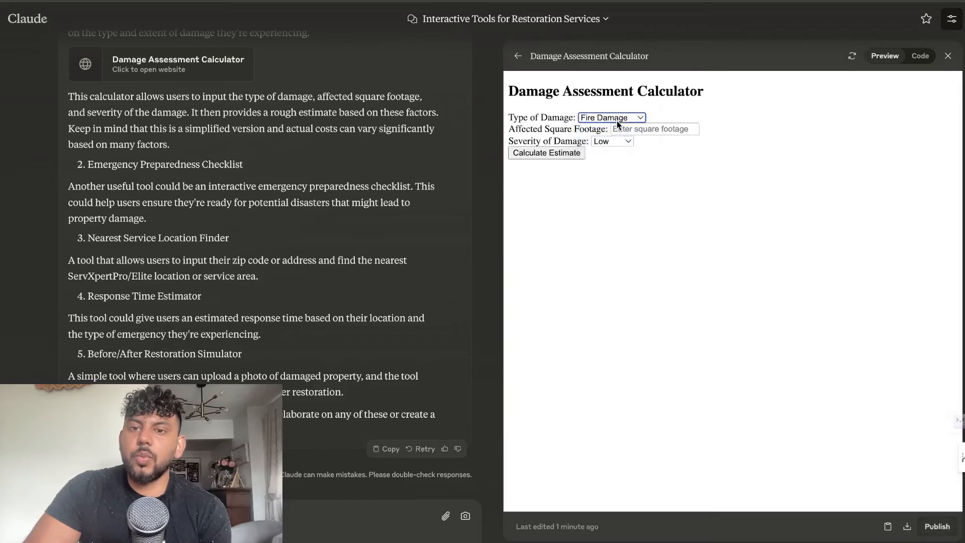
left_click(617, 120)
left_click(617, 132)
left_click(655, 129)
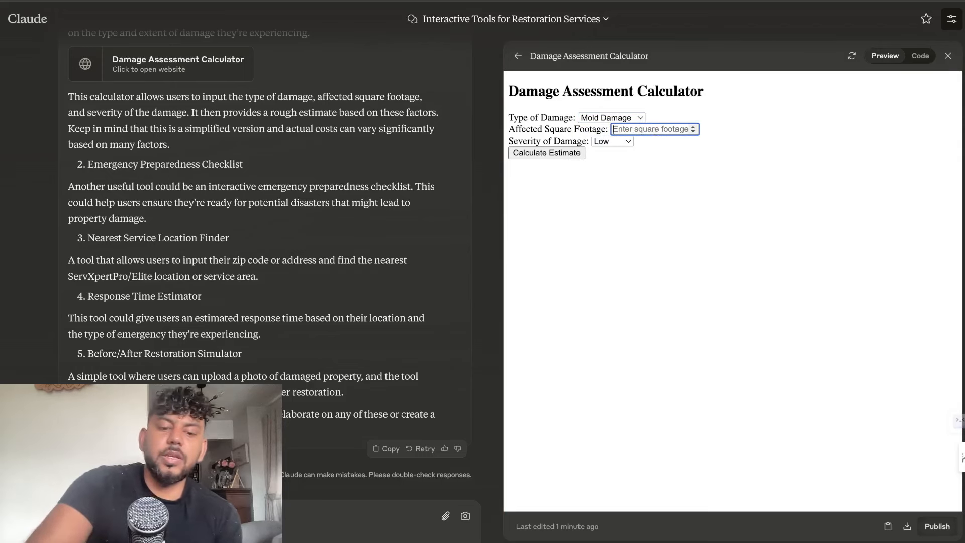
type("2000")
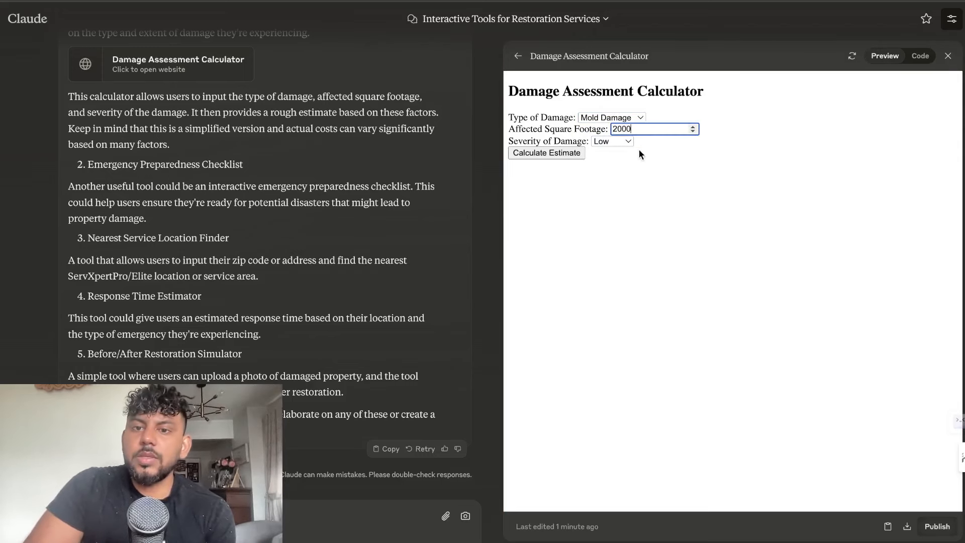
left_click(618, 141)
left_click(619, 157)
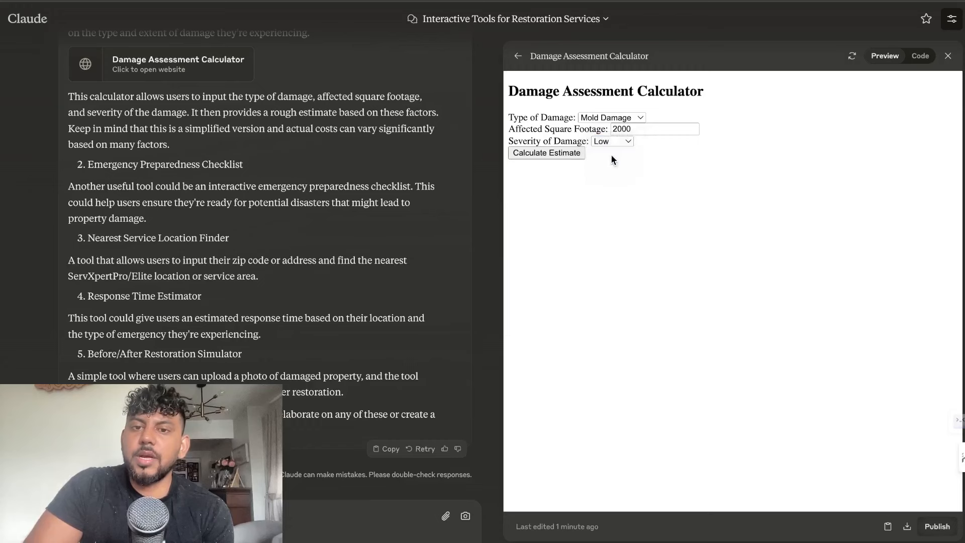
- Calculate the damage estimate for 2000 square feet and recalculate it with the affected square footage set to 200
left_click(553, 157)
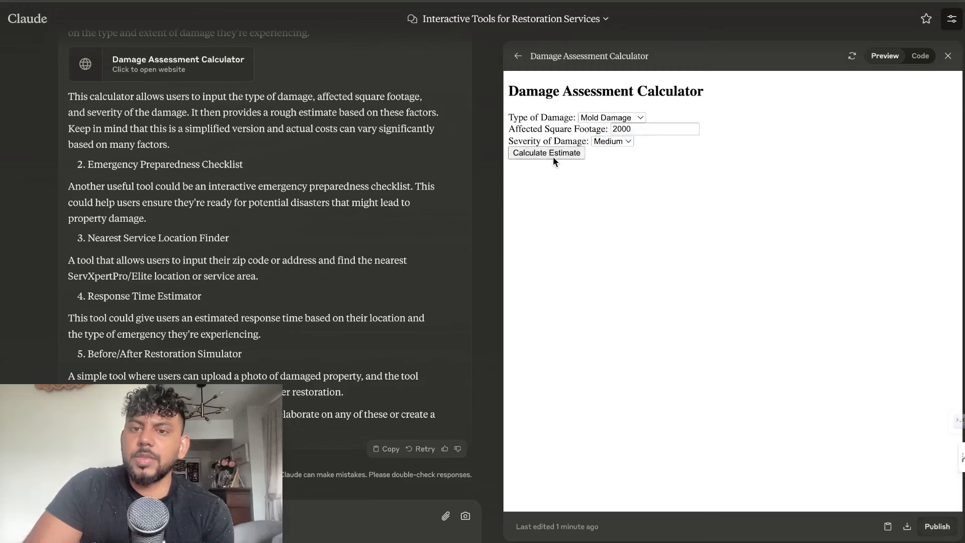
left_click(553, 157)
left_click(545, 155)
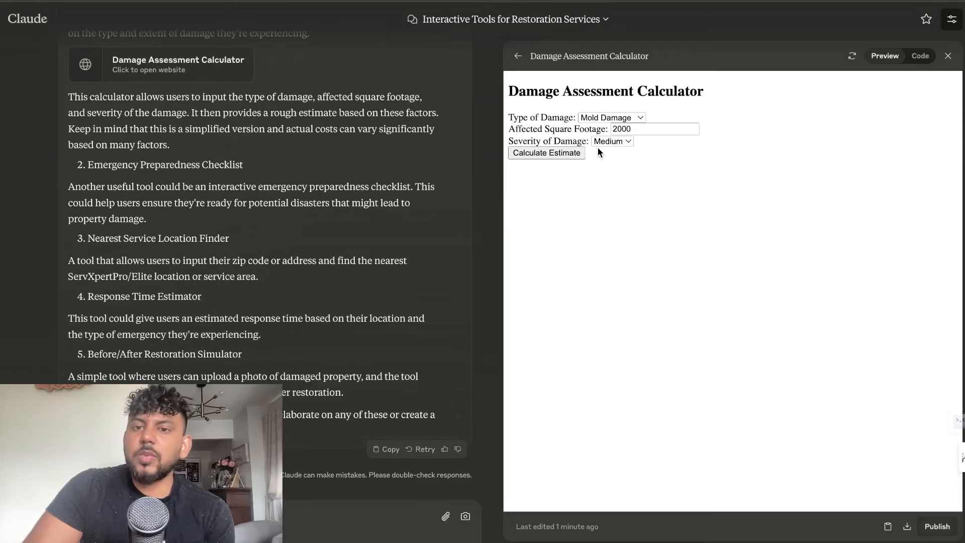
left_click(637, 130)
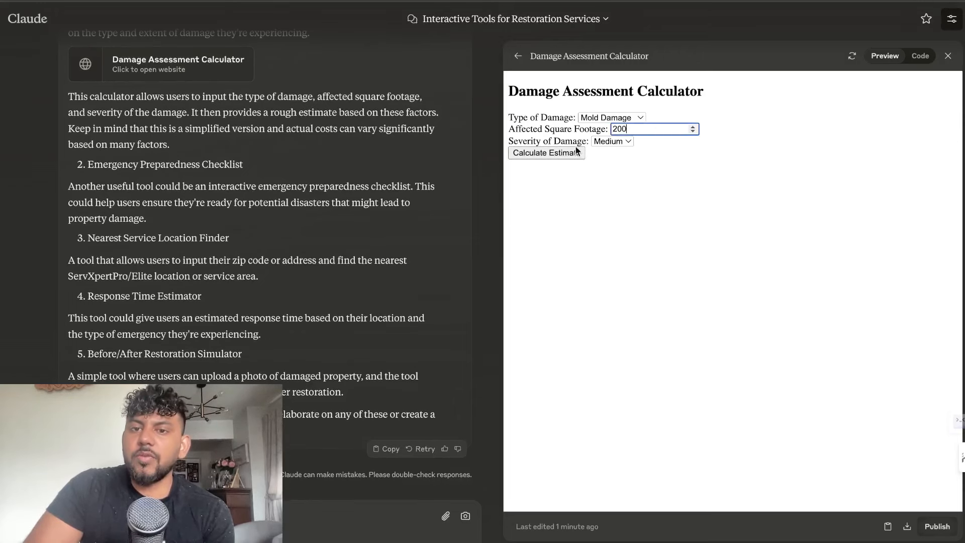
left_click(548, 155)
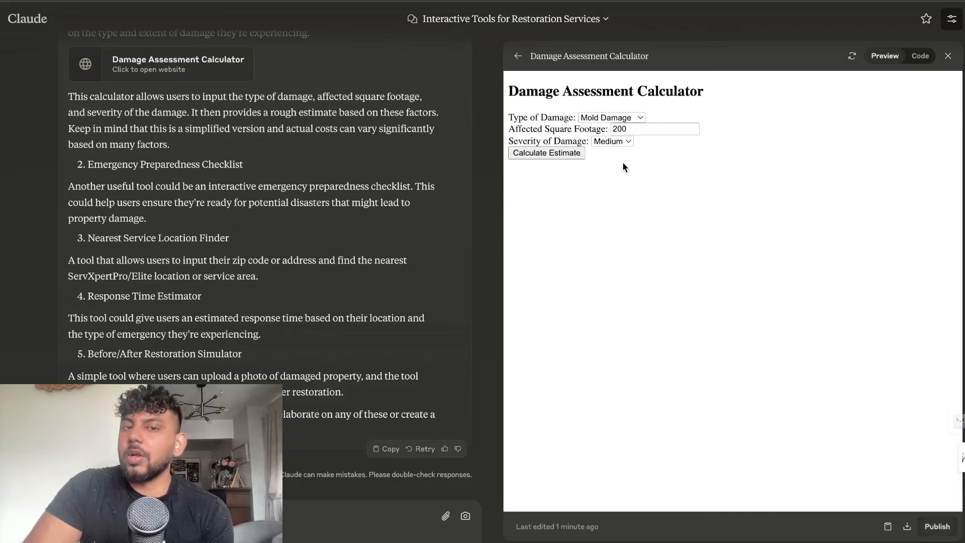
- Read through the additional interactive tool ideas suggested for the ServXpertPro/Elite website in the chat
scroll(288, 361, "down", 6)
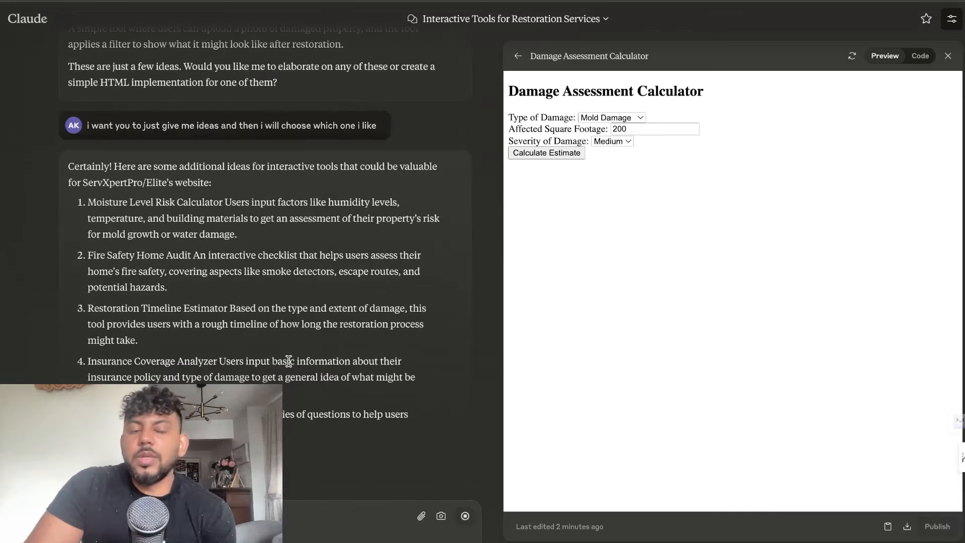
scroll(288, 361, "down", 3)
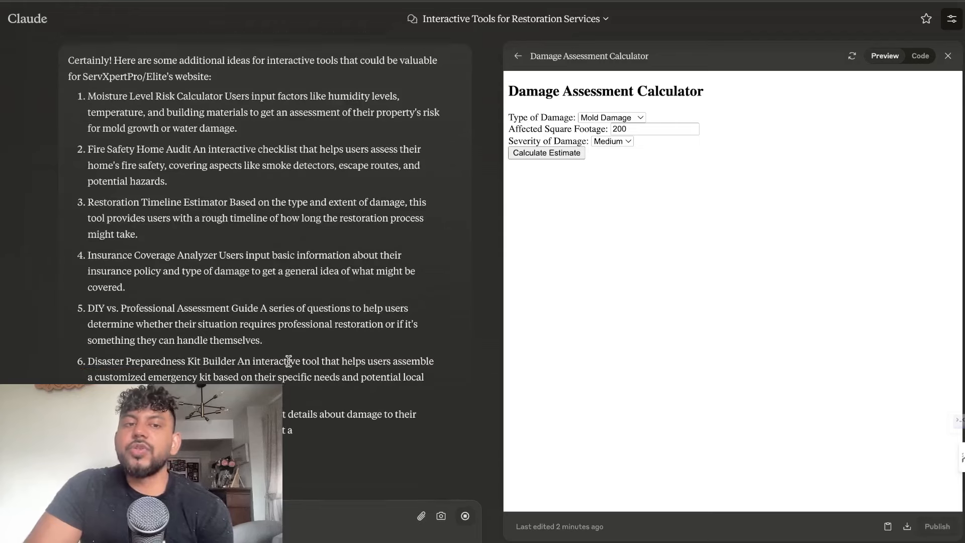
scroll(289, 361, "down", 3)
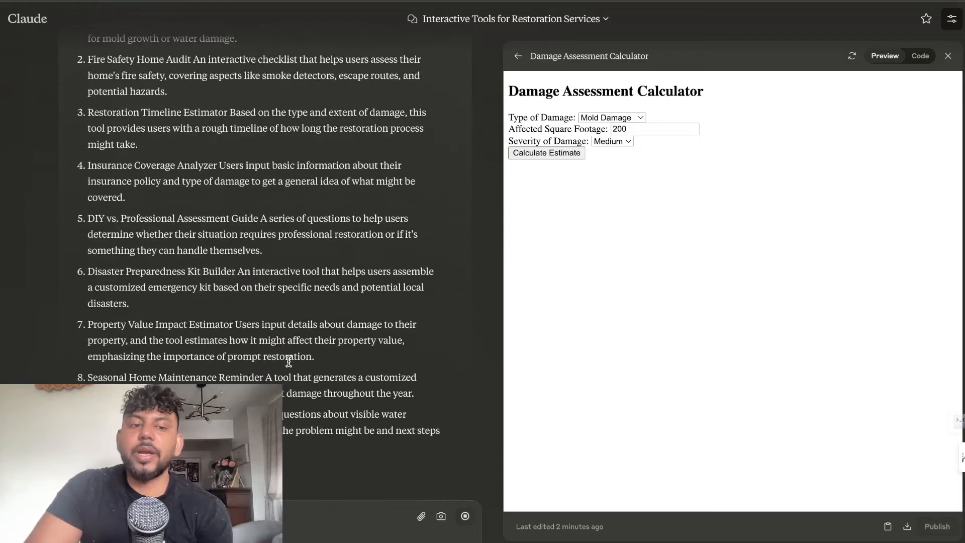
scroll(289, 361, "down", 3)
scroll(289, 361, "up", 7)
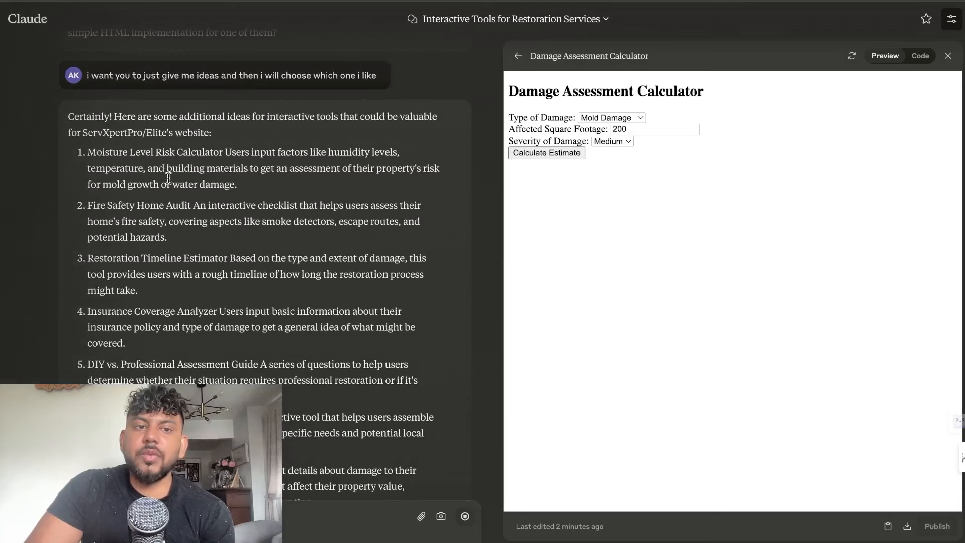
scroll(198, 222, "down", 2)
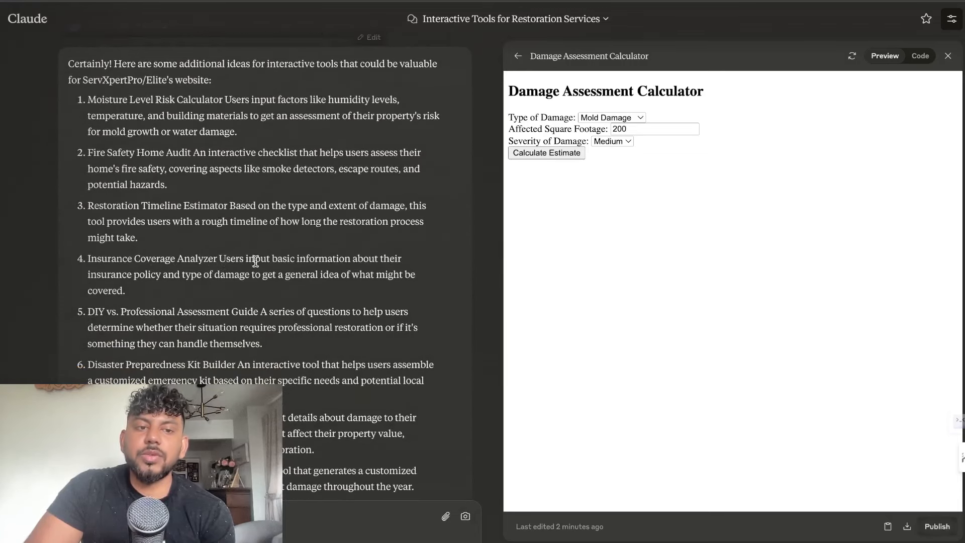
scroll(241, 251, "down", 1)
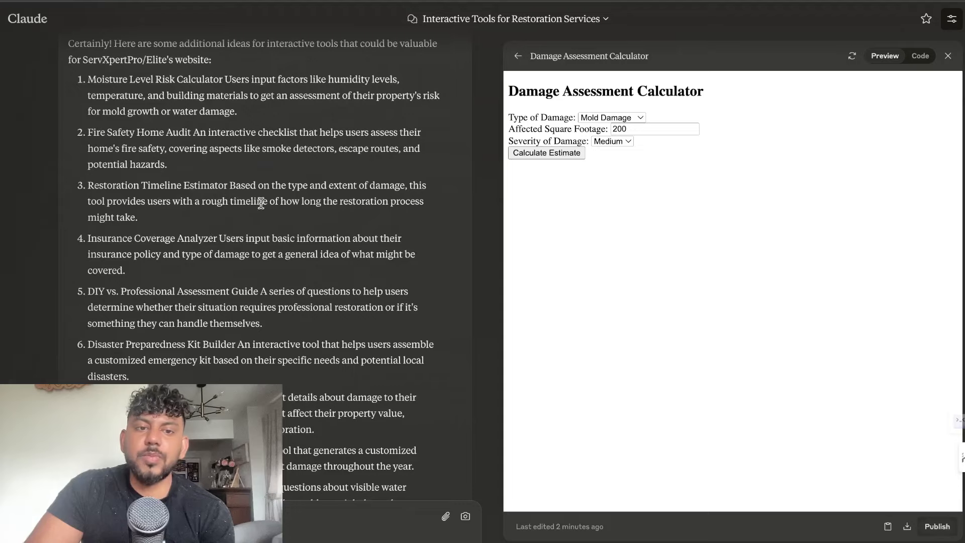
scroll(296, 218, "down", 6)
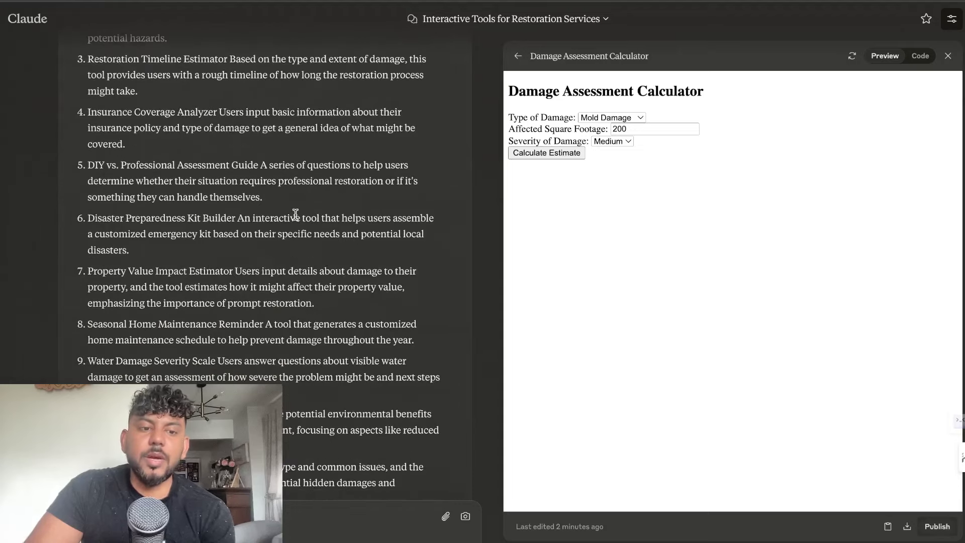
scroll(230, 336, "up", 5)
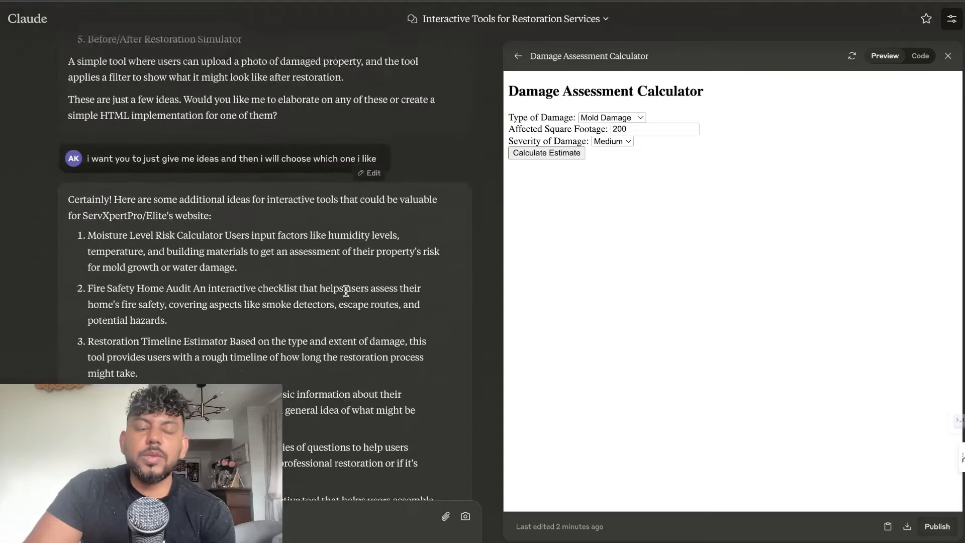
scroll(347, 295, "up", 3)
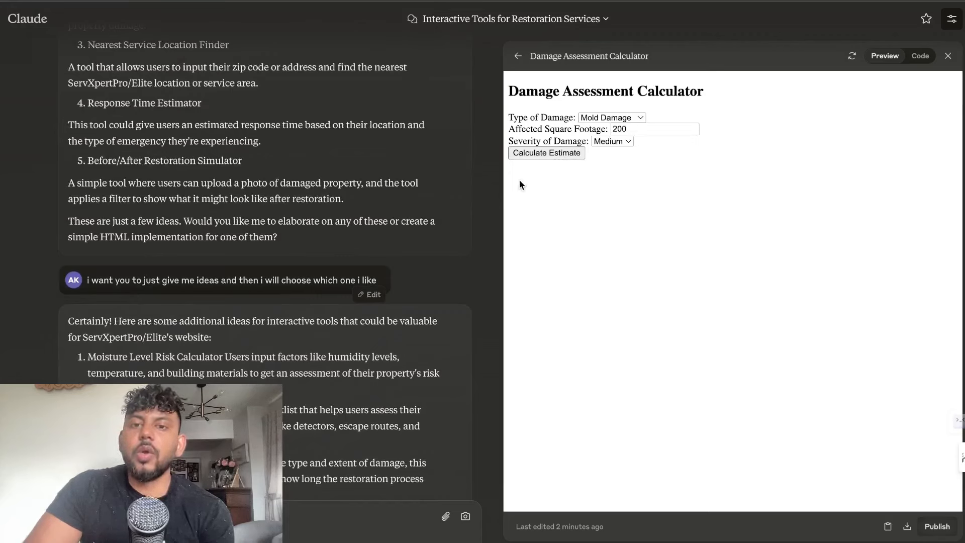
- Examine the damage type options and the square footage field in the Damage Assessment Calculator preview
left_click(620, 122)
left_click(618, 118)
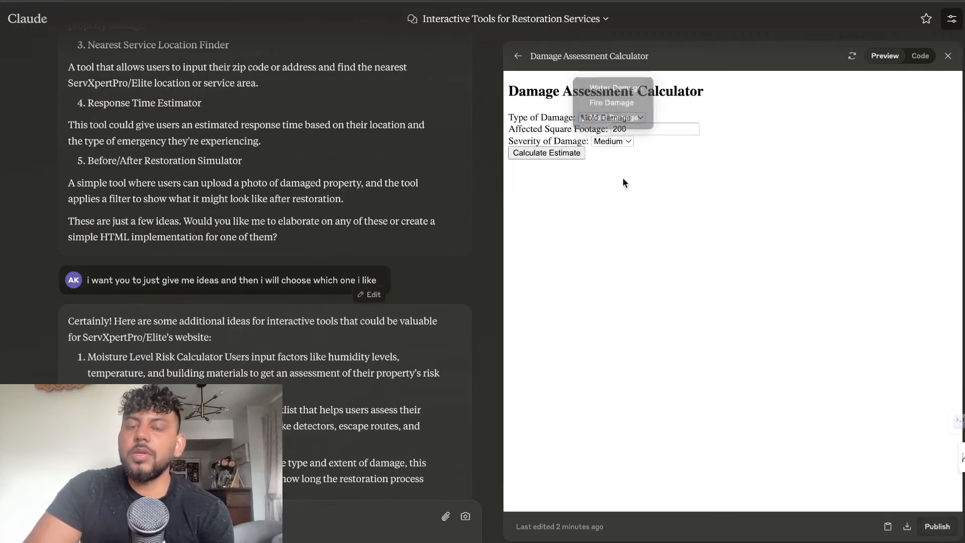
left_click(623, 128)
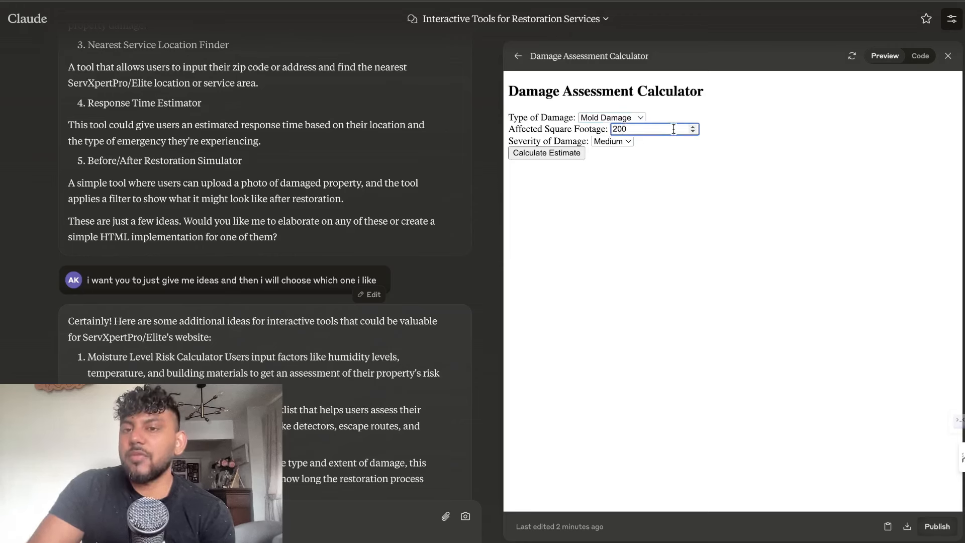
left_click(623, 119)
left_click(708, 108)
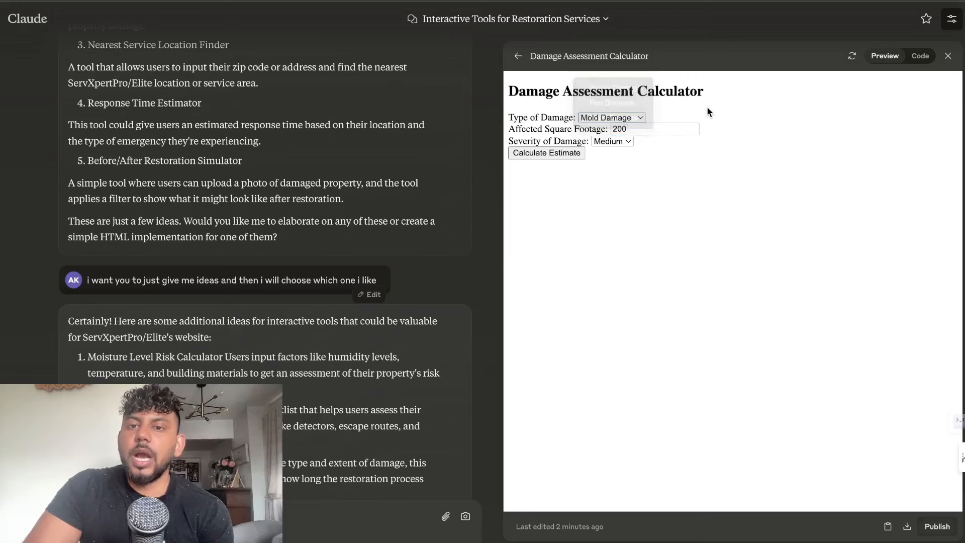
left_click(620, 118)
left_click(655, 168)
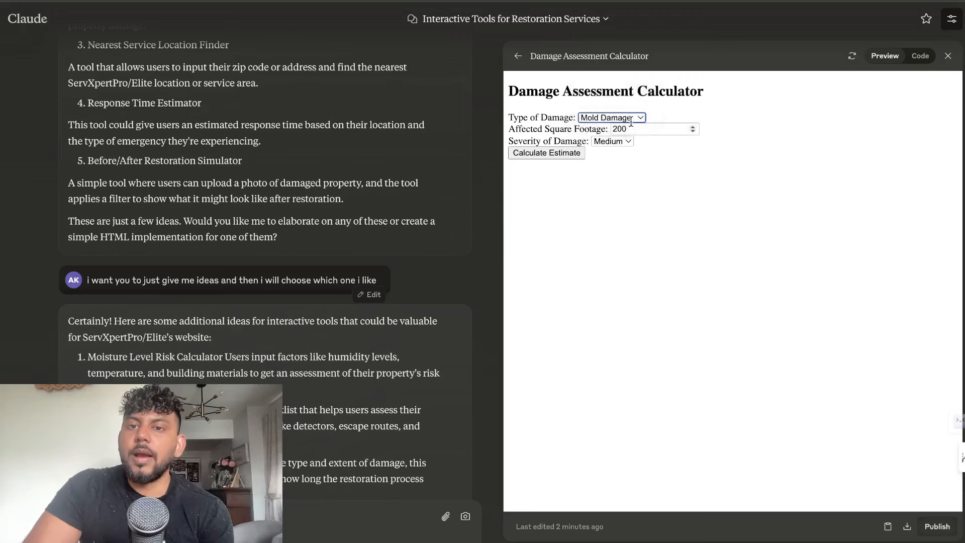
left_click(622, 119)
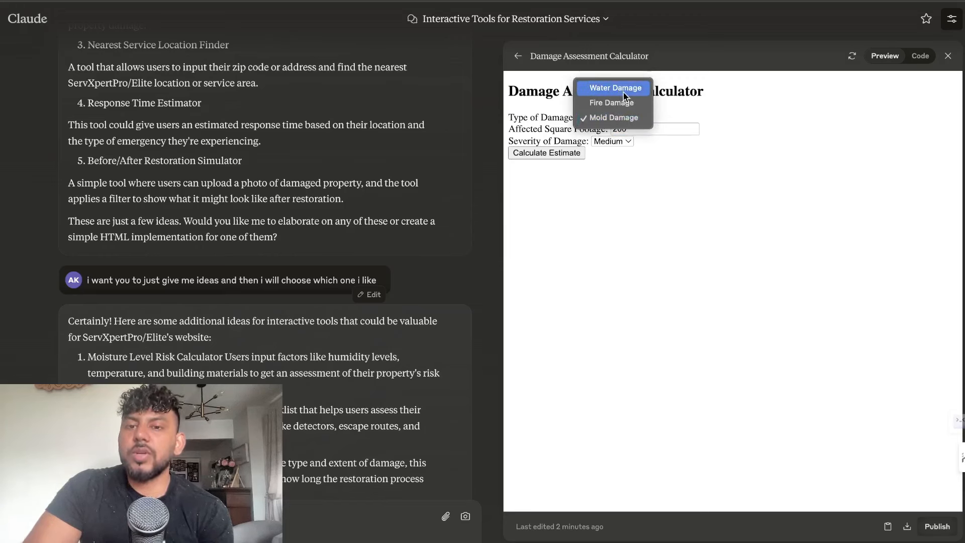
left_click(624, 119)
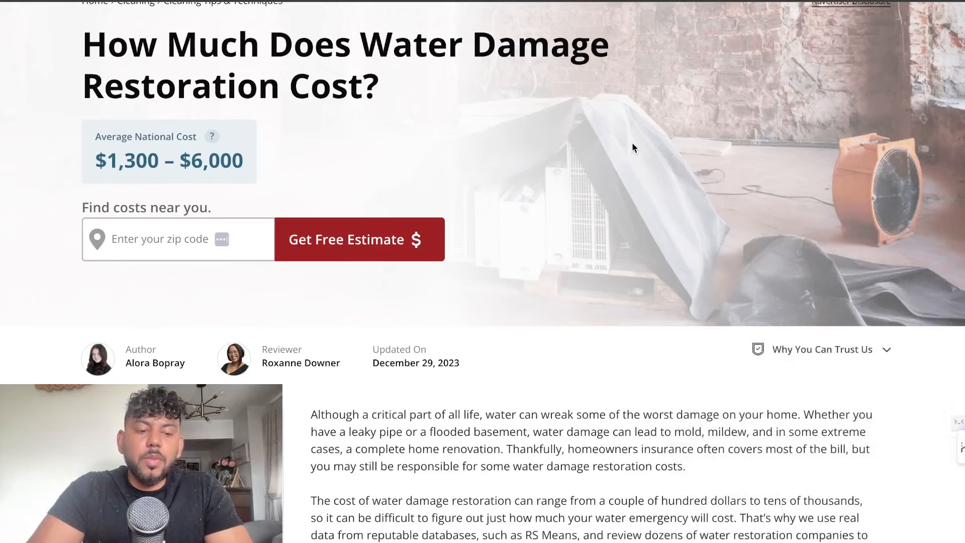
- Copy the entire text of the water damage restoration cost article and paste it into the Claude chat message
key("ctrl+a")
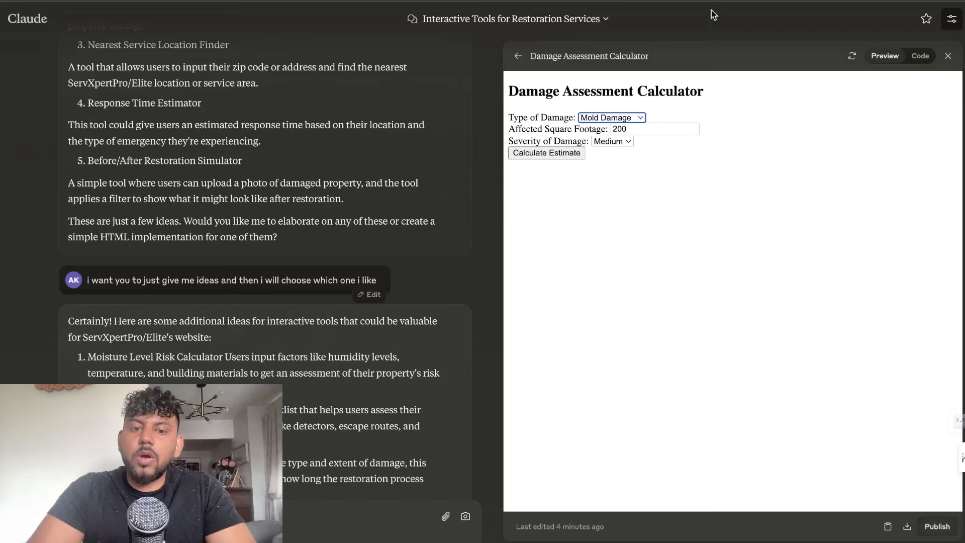
scroll(270, 251, "down", 5)
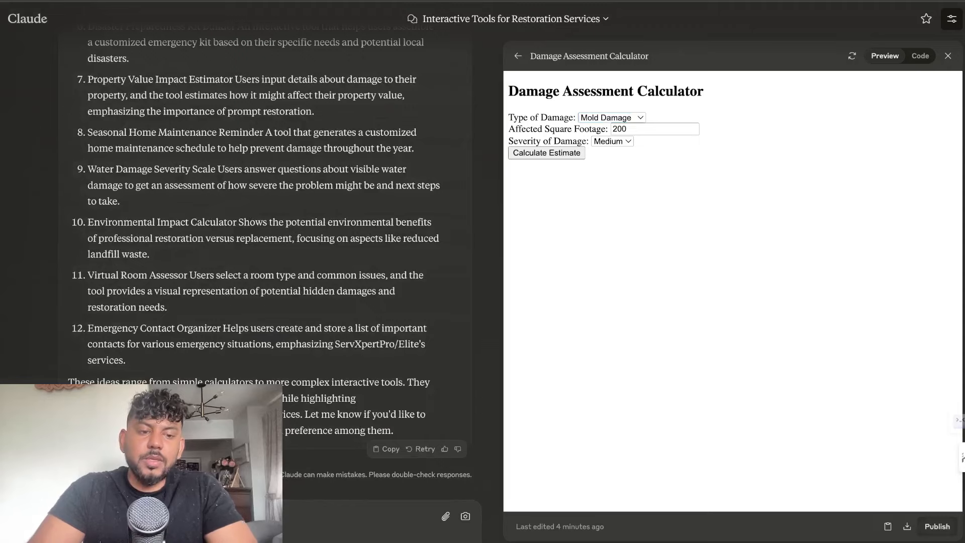
key("ctrl+v")
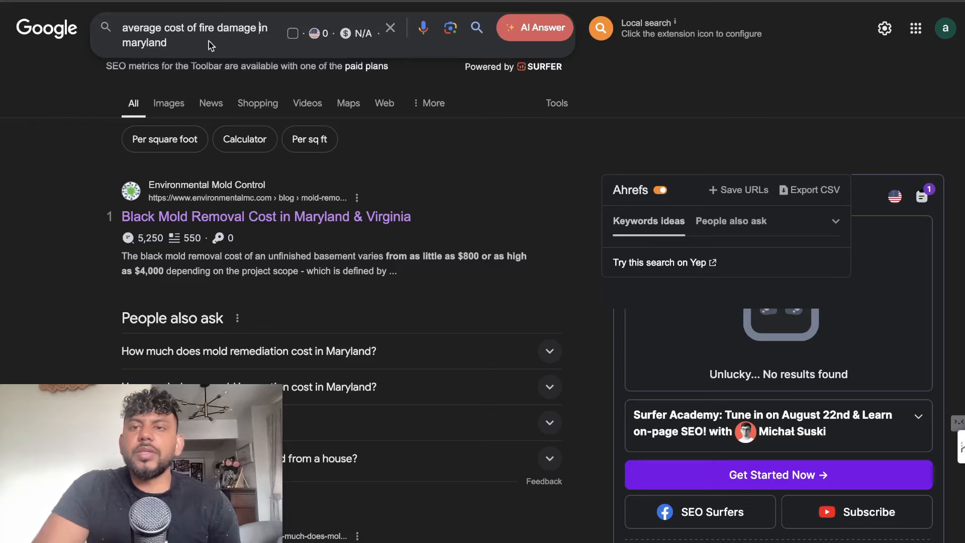
- Search Google for "average cost of fire damage in maryland" and look through Angi's fire damage restoration cost article down to the costs by damage type
key("Return")
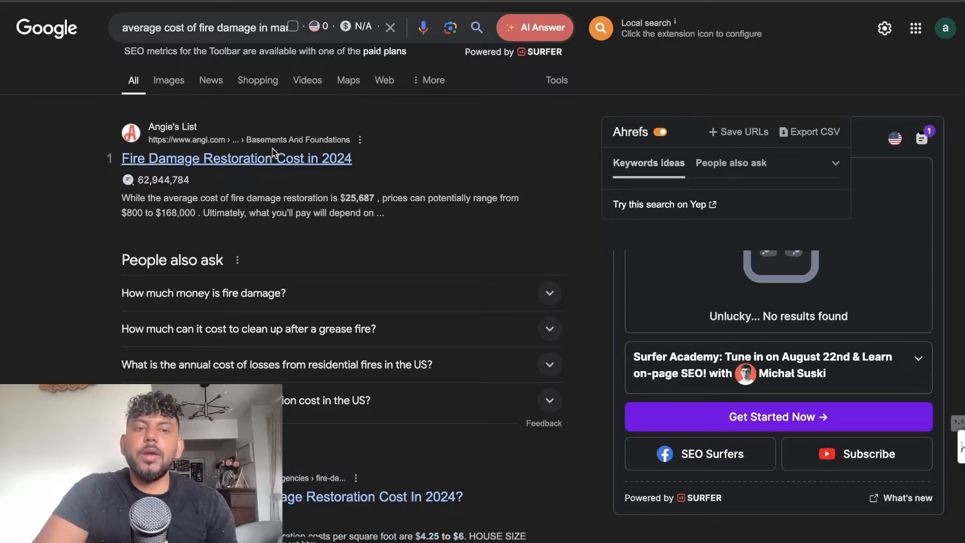
left_click(273, 154)
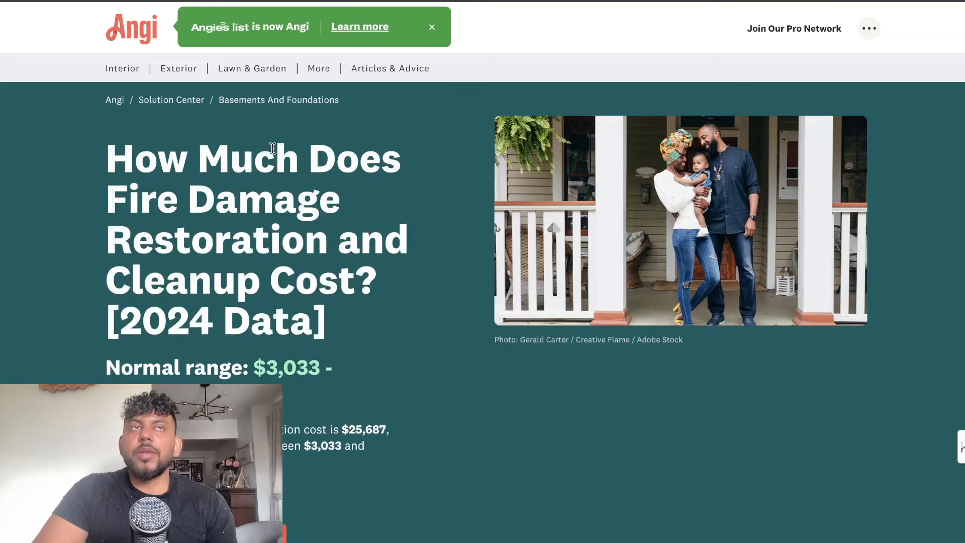
scroll(309, 291, "down", 10)
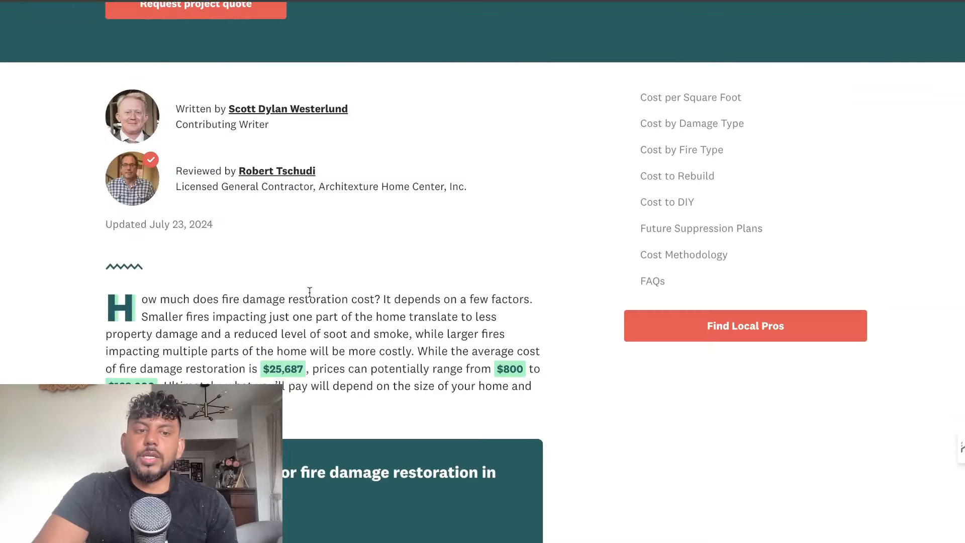
scroll(343, 280, "down", 15)
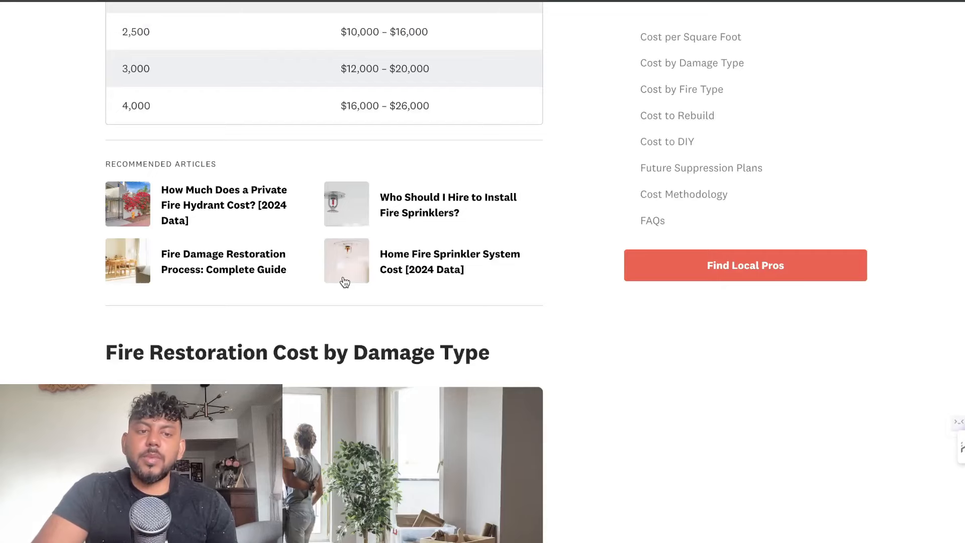
scroll(345, 281, "down", 8)
- Attach the full text of the fire damage article to the Claude message and request an updated damage assessment calculator with these costs and some colours
key("ctrl+a")
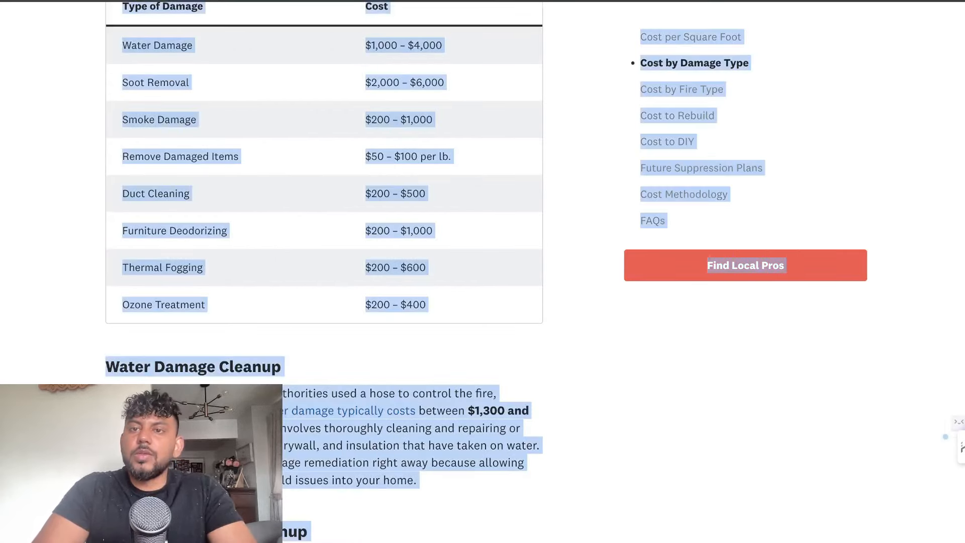
key("ctrl+Tab")
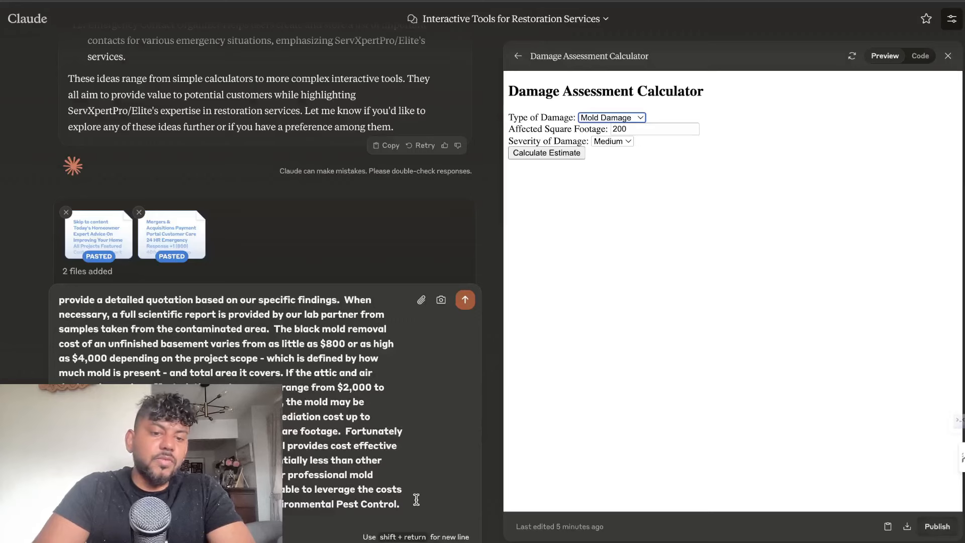
key("ctrl+v")
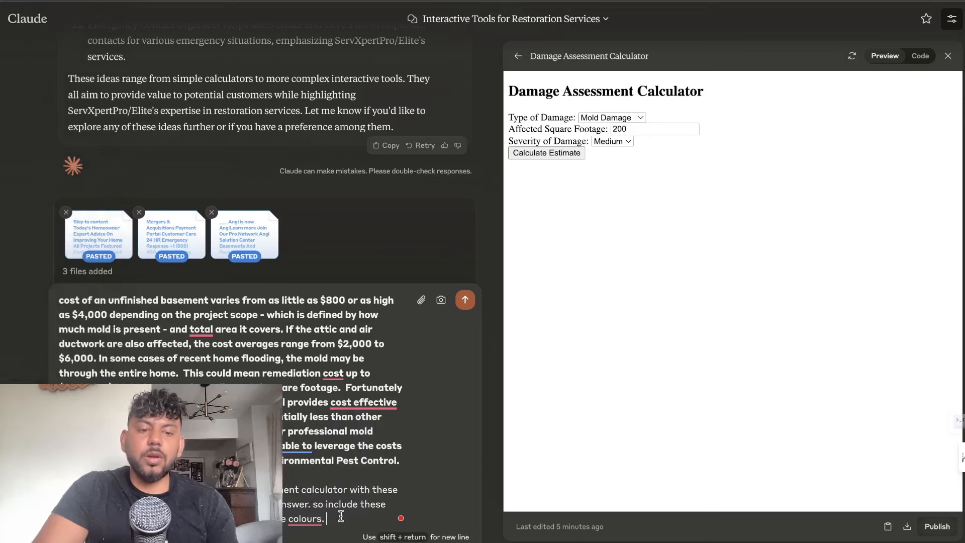
key("Return")
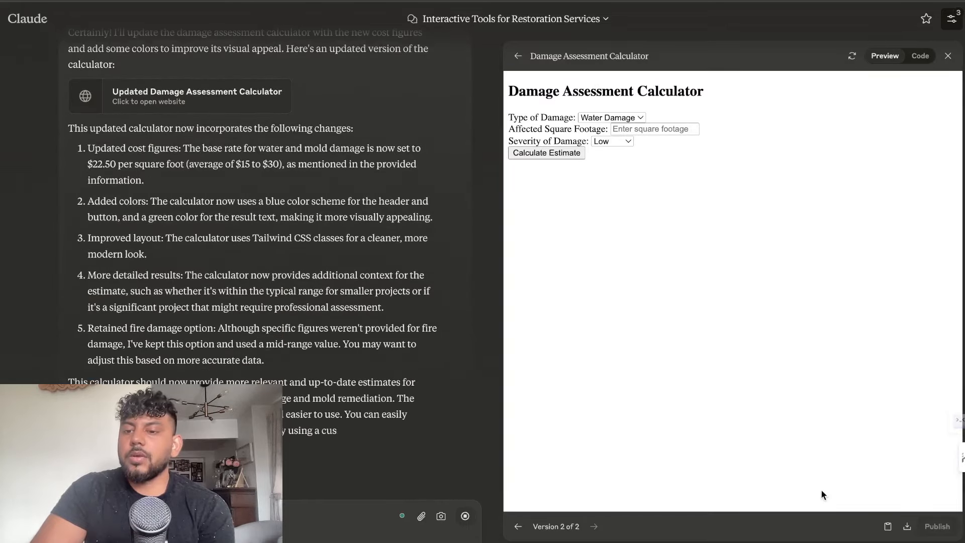
- Copy the updated calculator's code and, in the Wix editor, add a blank section between the Welcome and About Us sections of the Home page
left_click(888, 527)
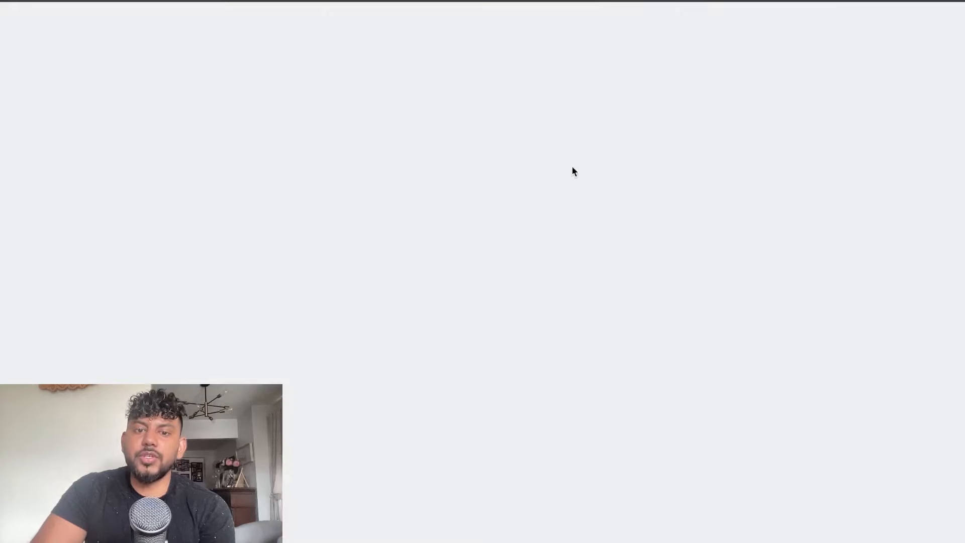
scroll(556, 204, "down", 8)
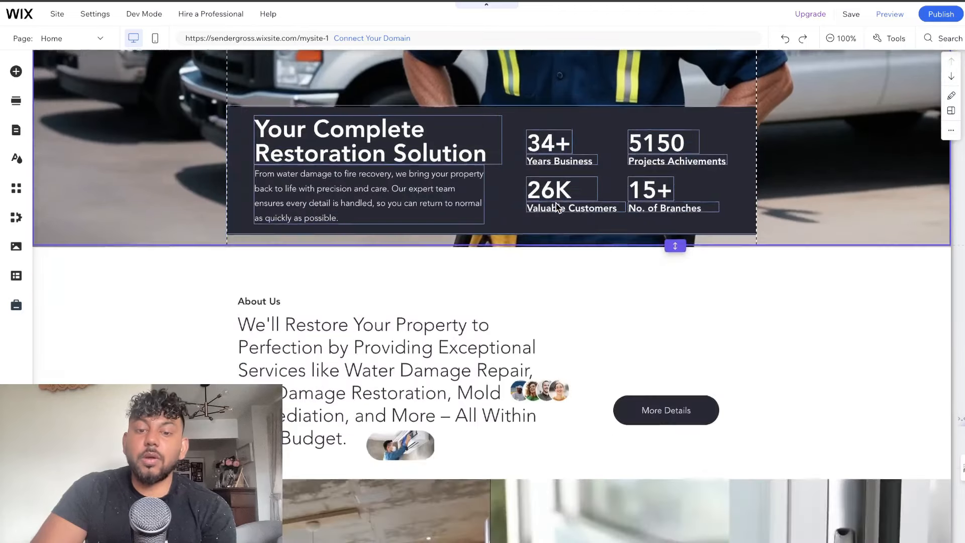
scroll(556, 206, "down", 4)
scroll(556, 206, "up", 3)
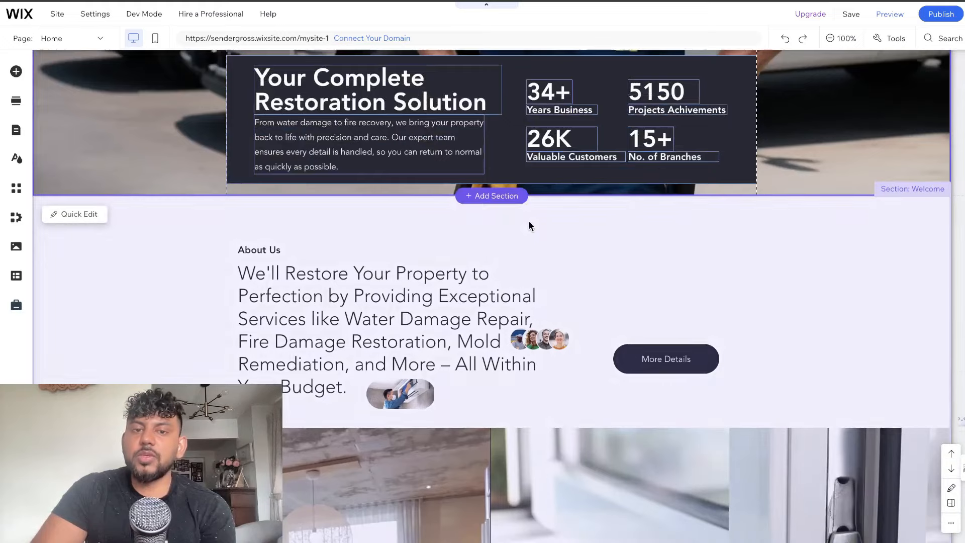
scroll(517, 214, "up", 1)
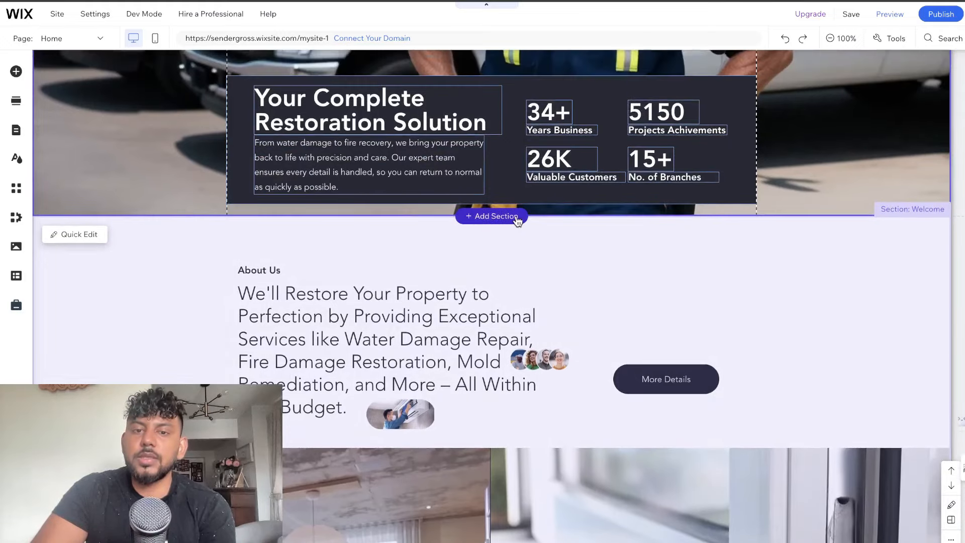
left_click(516, 217)
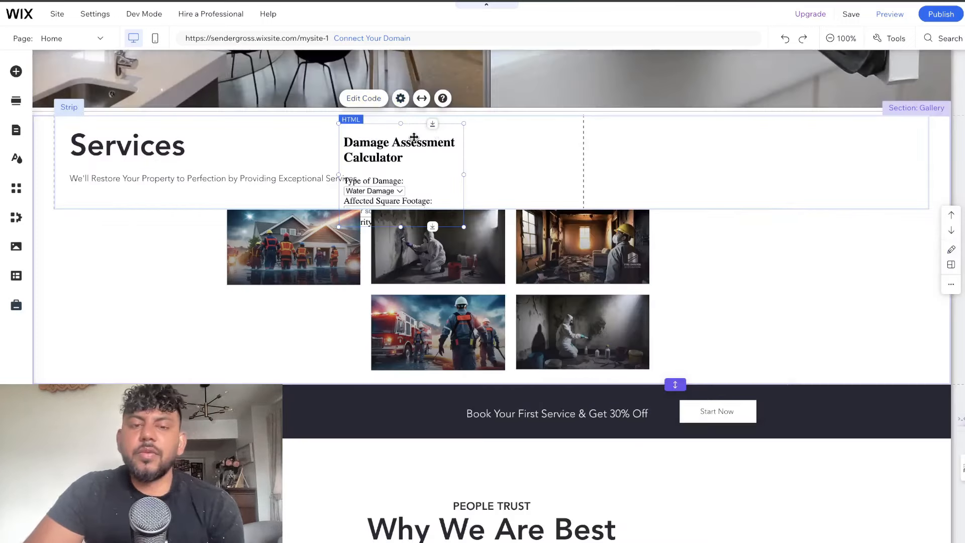
left_click(403, 102)
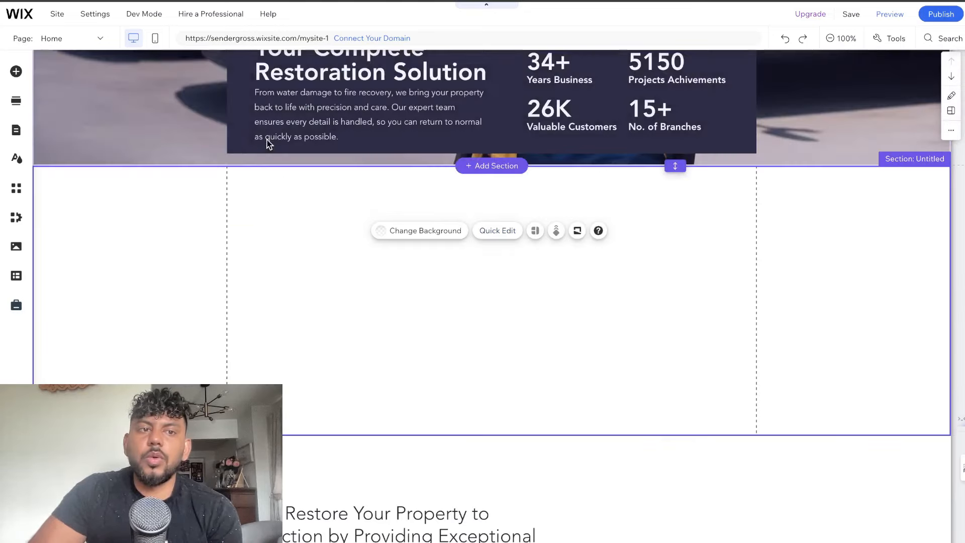
- Add an Embed HTML element to the blank section, move it to the section's upper-left corner and enlarge it to fill most of the section
left_click(17, 72)
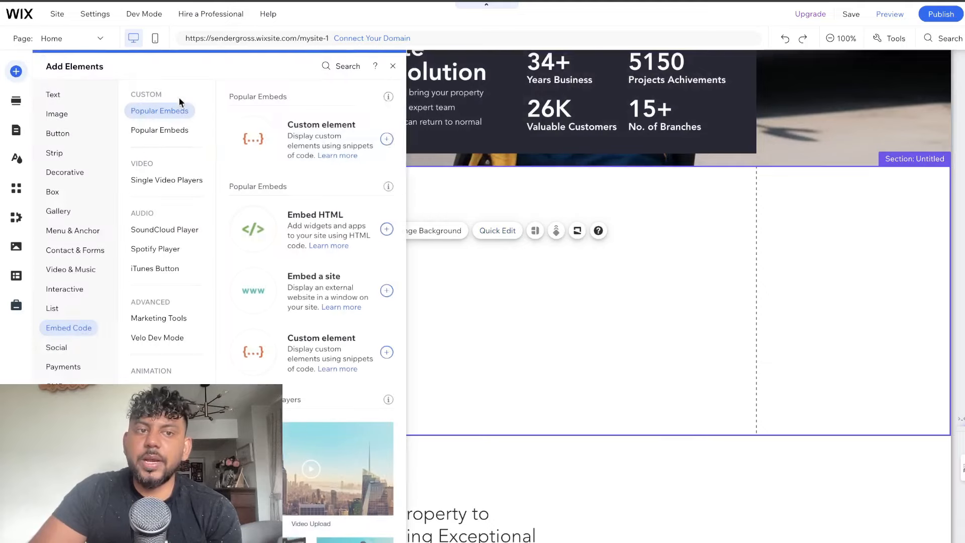
left_click(57, 133)
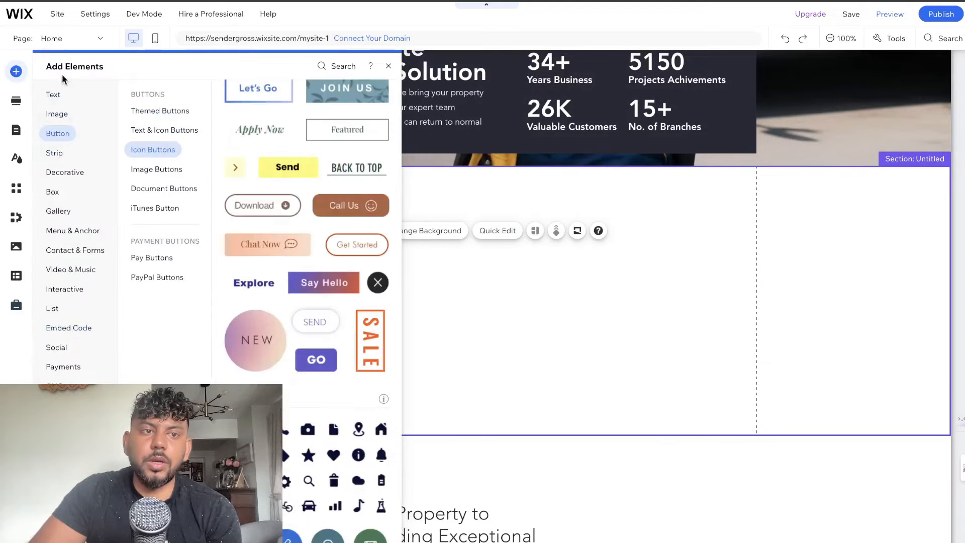
left_click(69, 330)
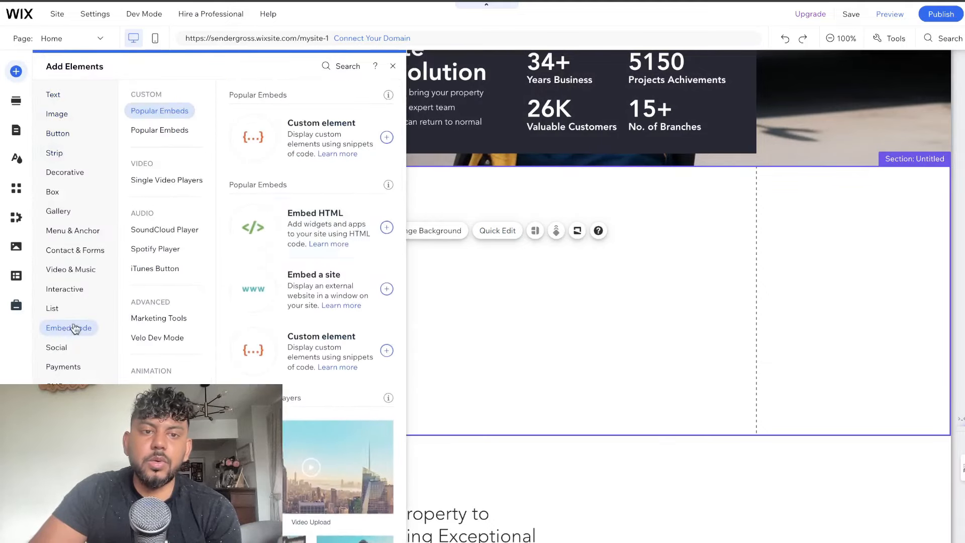
left_click(341, 223)
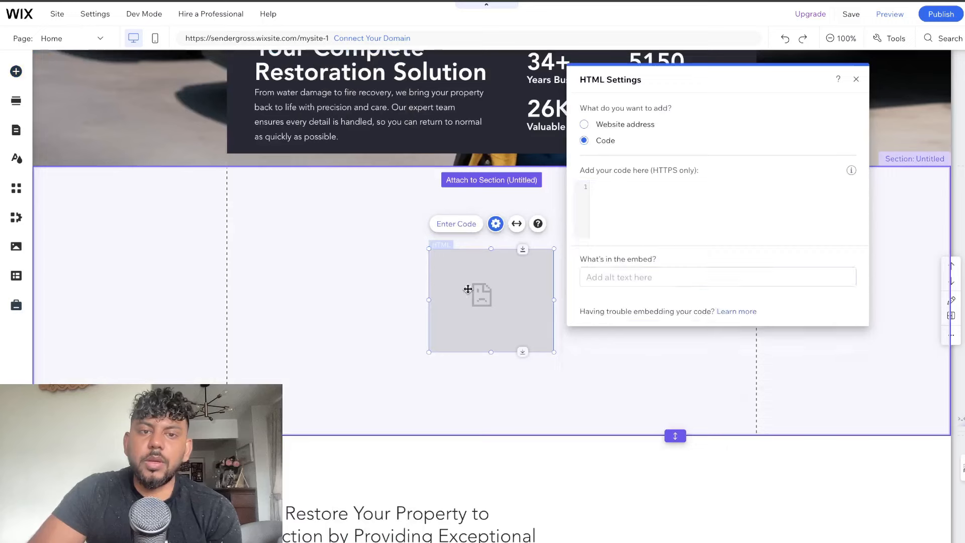
left_click_drag(467, 285, 280, 217)
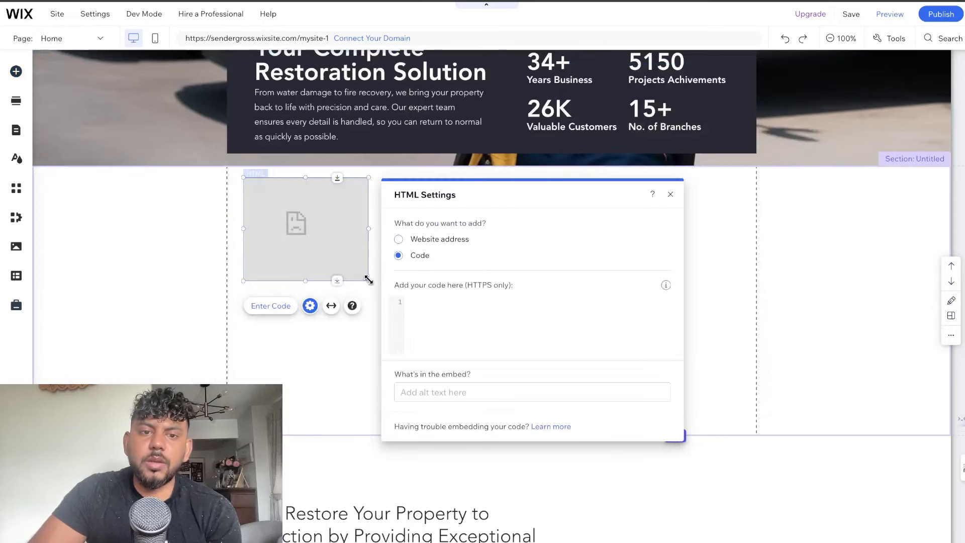
left_click_drag(368, 280, 734, 427)
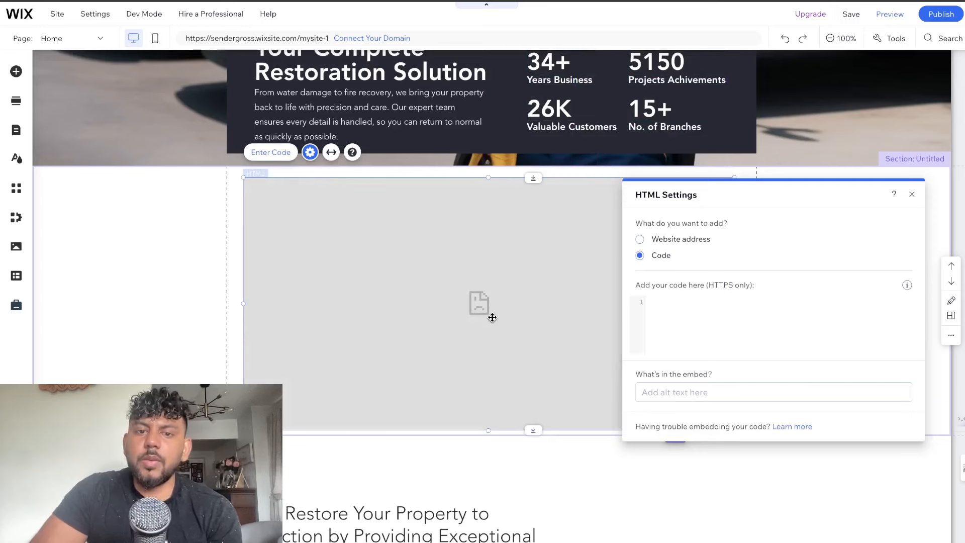
- Insert the copied calculator code into the HTML embed, apply it and enlarge the embed slightly in width and height
left_click(664, 315)
key("ctrl+v")
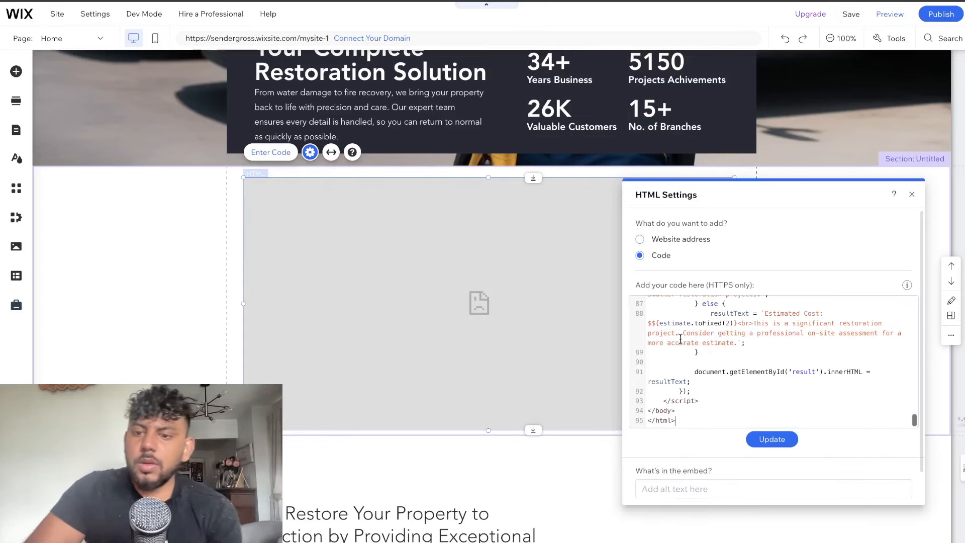
left_click(761, 445)
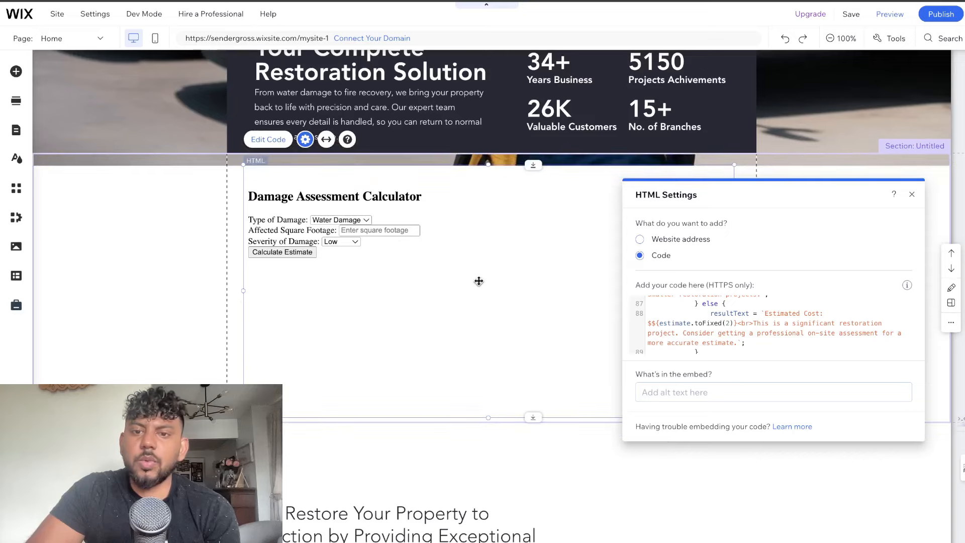
left_click(912, 194)
left_click_drag(733, 416, 787, 447)
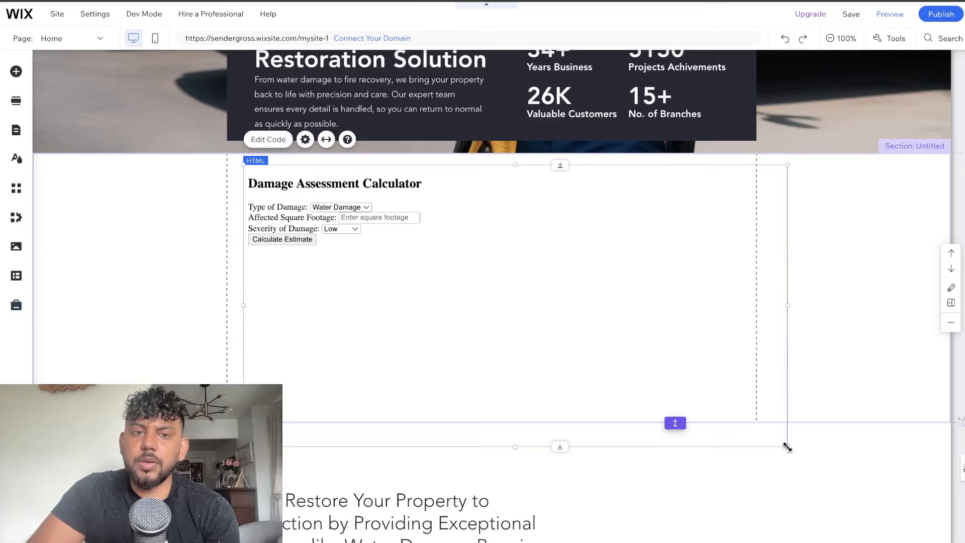
left_click(486, 278)
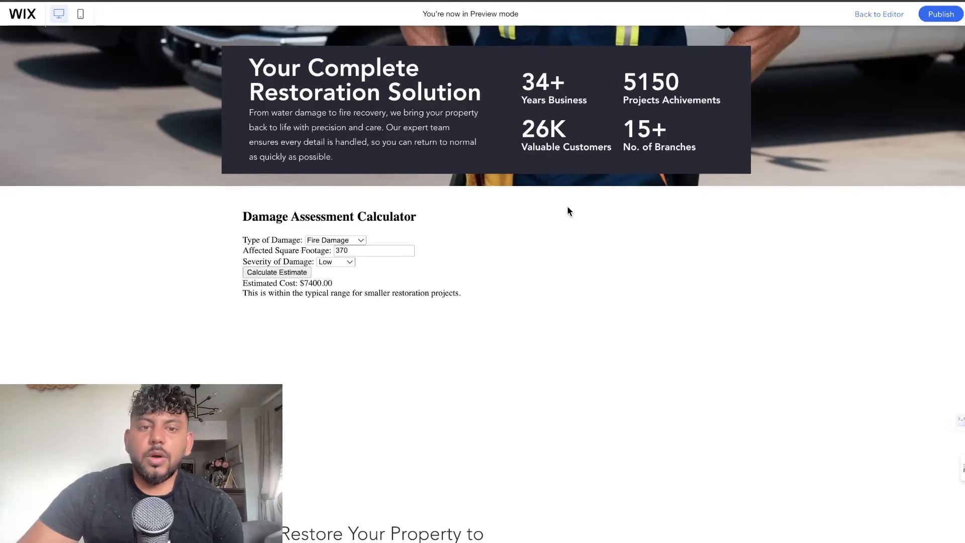
- Set the type of damage to Water Damage in the Damage Assessment Calculator on the site preview
left_click(345, 240)
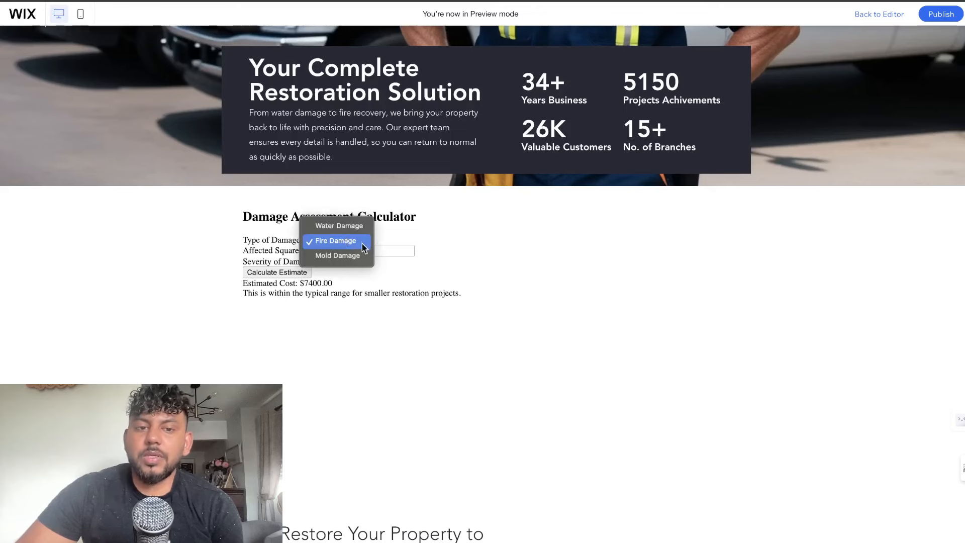
left_click(364, 247)
left_click(344, 240)
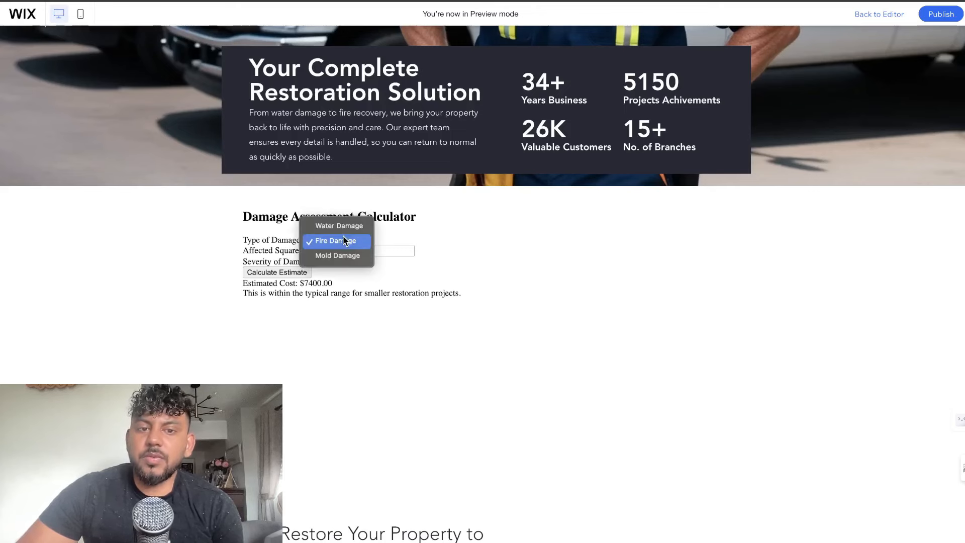
left_click(343, 238)
left_click(343, 236)
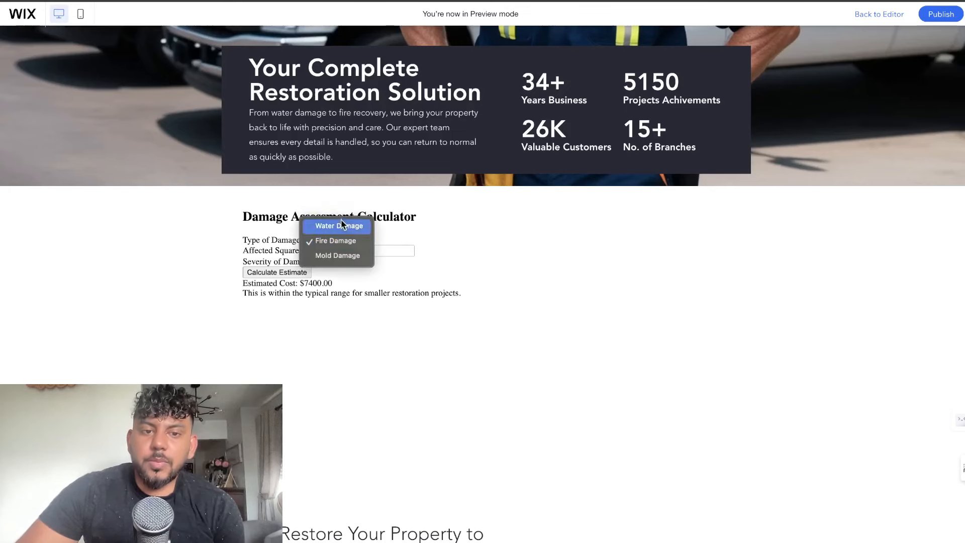
left_click(342, 226)
- Calculate the damage estimate with the affected square footage set to 3000 and the severity set to Medium
left_click(358, 250)
double_click(358, 250)
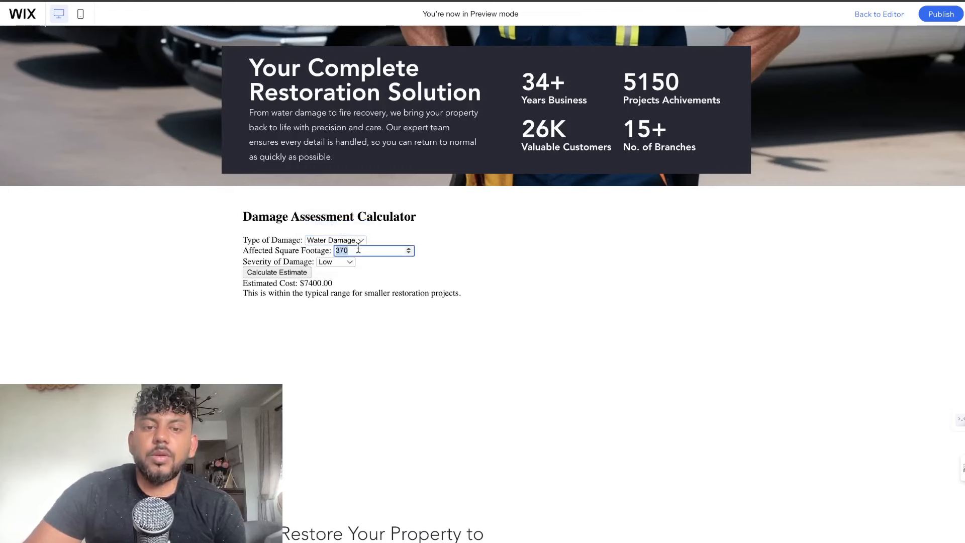
key("BackSpace")
type("300")
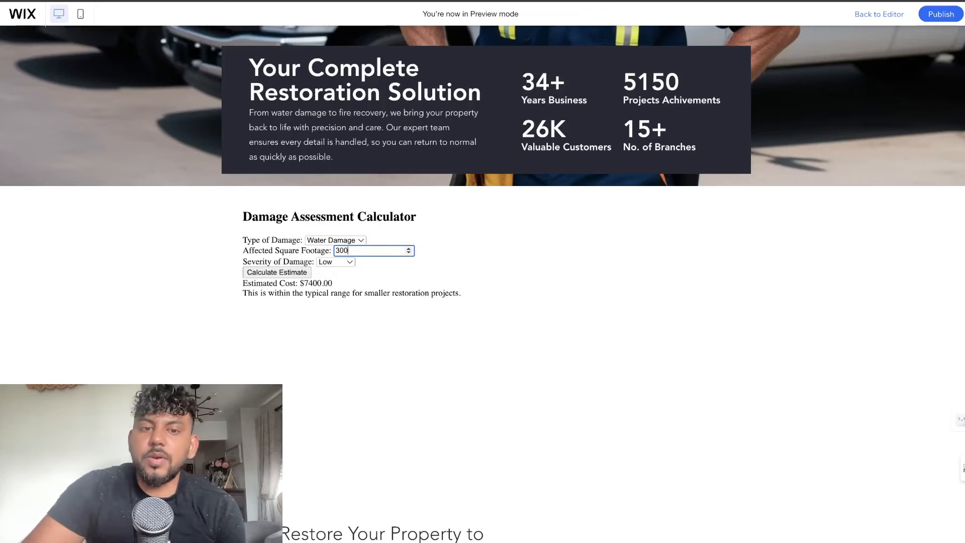
type("0")
left_click(346, 263)
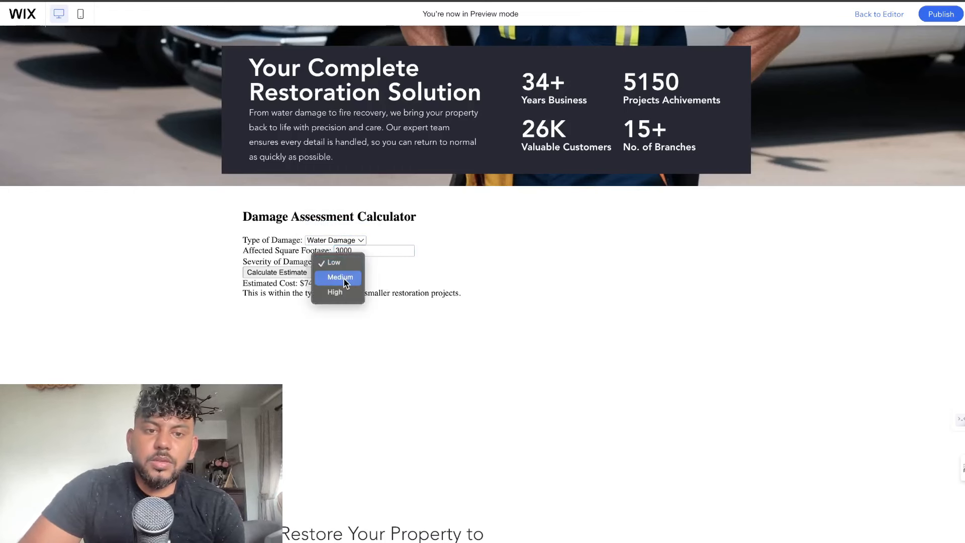
left_click(345, 279)
left_click(296, 272)
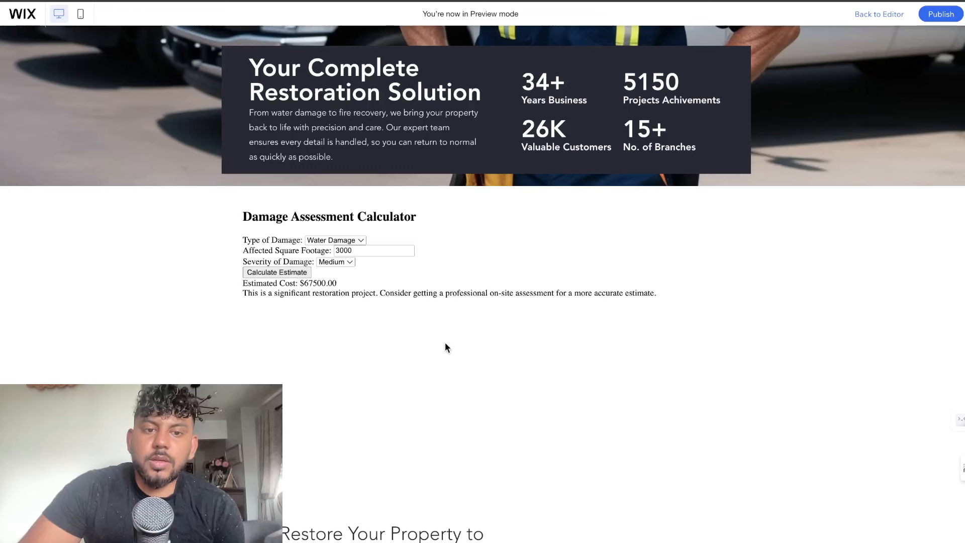
left_click_drag(304, 284, 337, 285)
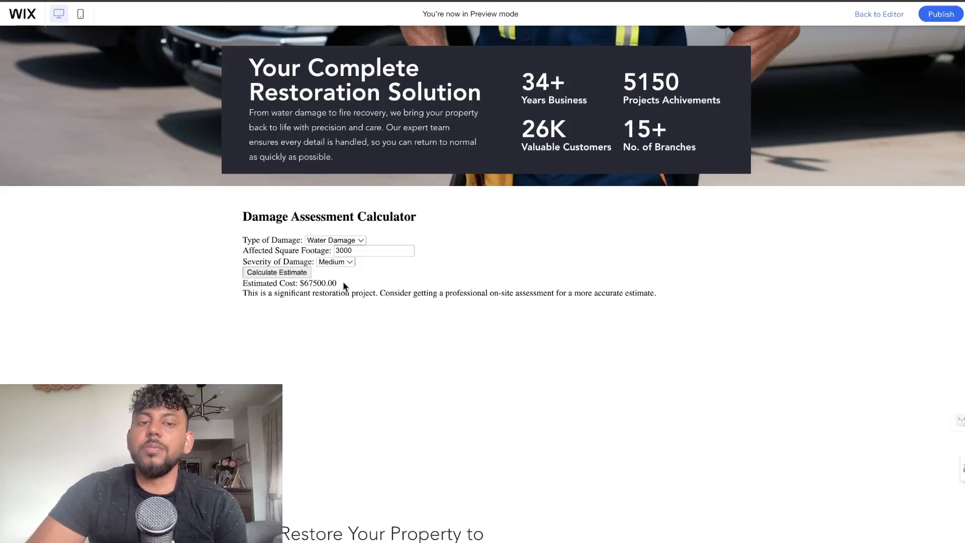
left_click_drag(242, 214, 510, 320)
left_click(511, 320)
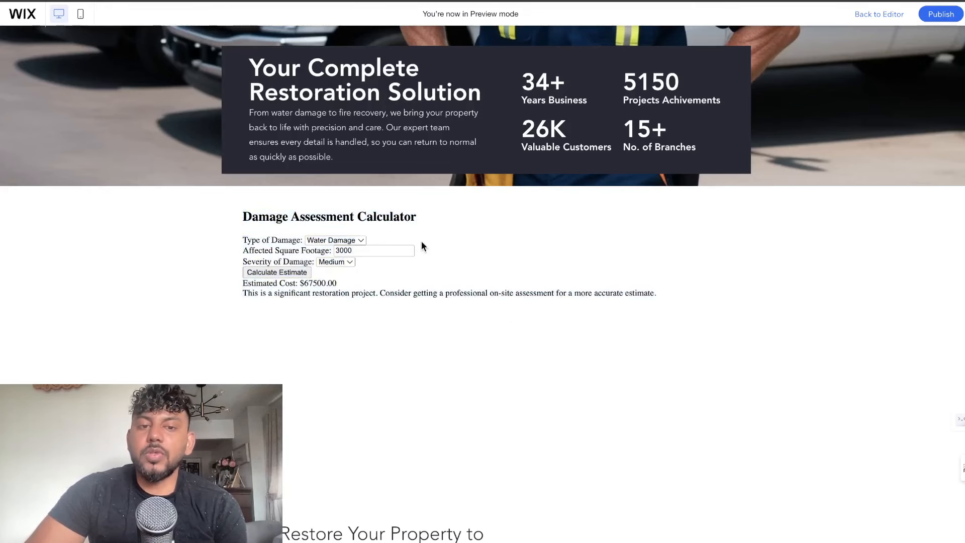
left_click_drag(359, 215, 490, 343)
left_click(273, 306)
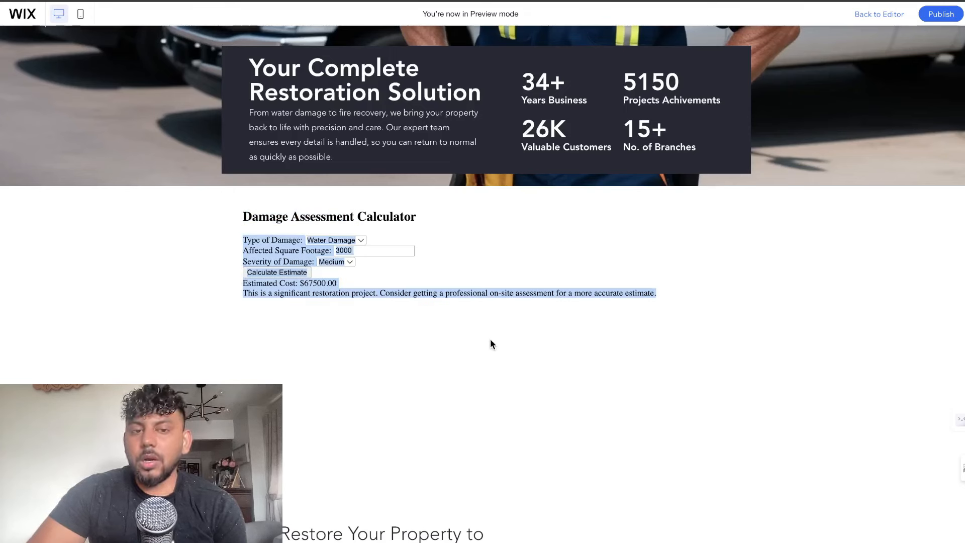
left_click(491, 340)
left_click_drag(675, 300, 245, 240)
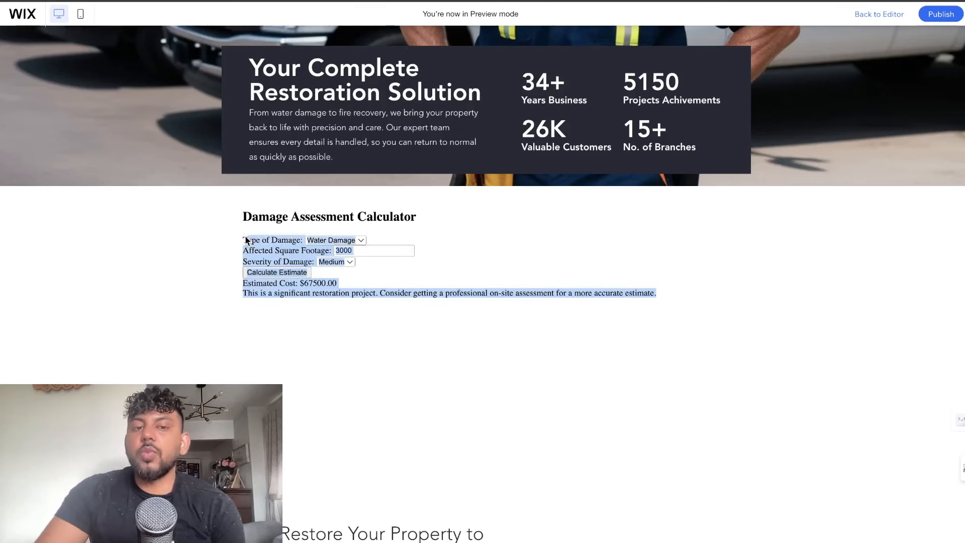
- Calculate the estimate for Mold Damage with an affected square footage of 30000, and highlight the resulting estimated cost
left_click(339, 273)
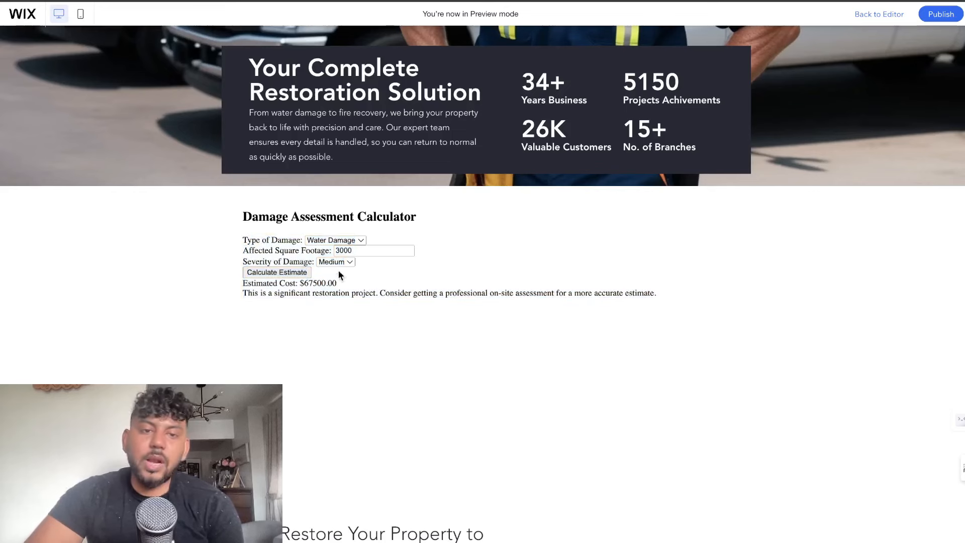
scroll(306, 226, "down", 1)
left_click(307, 227)
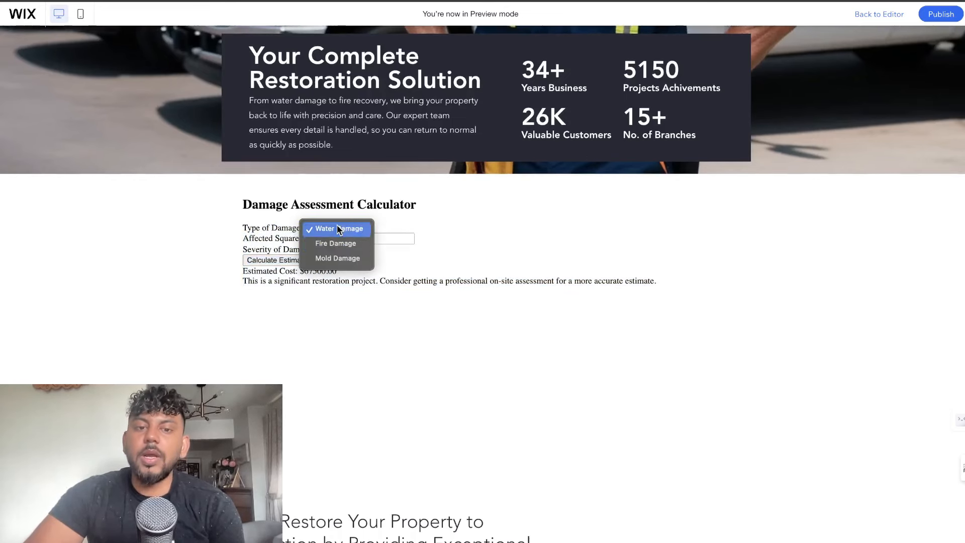
left_click(337, 258)
left_click(368, 239)
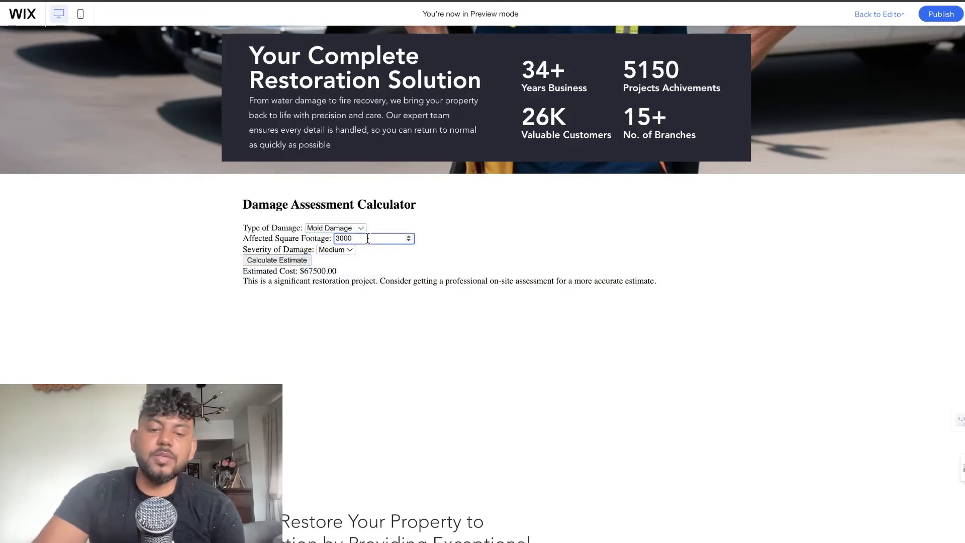
type("0")
left_click(277, 261)
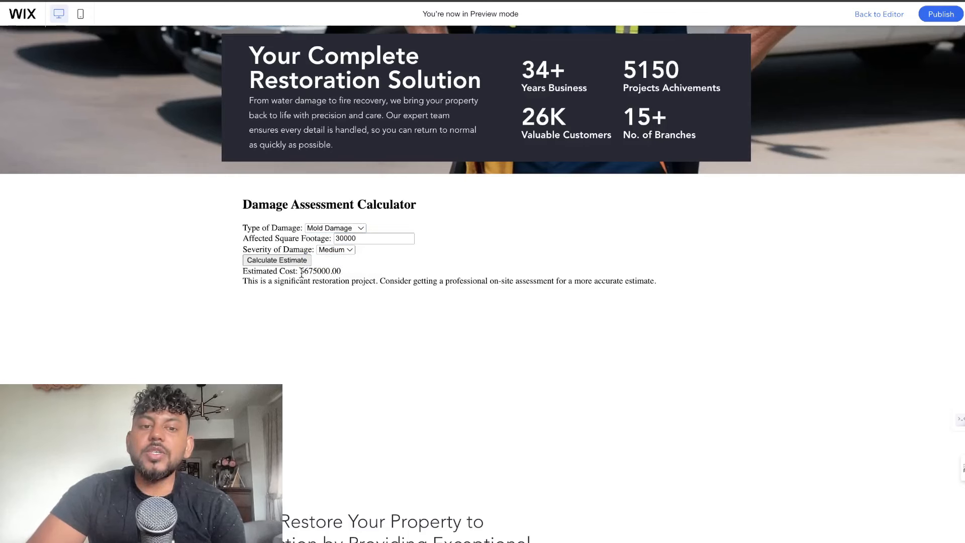
left_click_drag(300, 272, 347, 271)
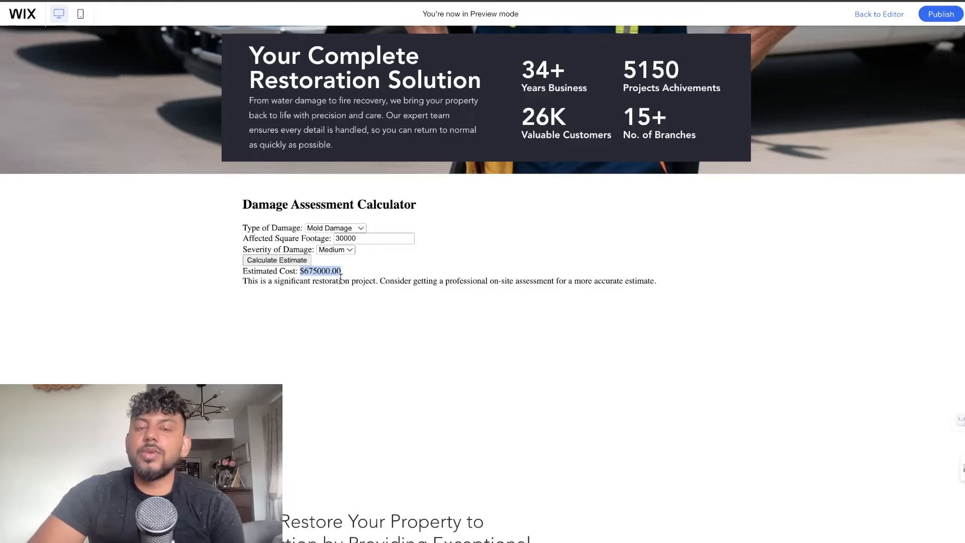
- Review the pasted cost data and interactive tool ideas in the Claude conversation, and the Wix site preview around the embedded calculator
scroll(341, 279, "up", 3)
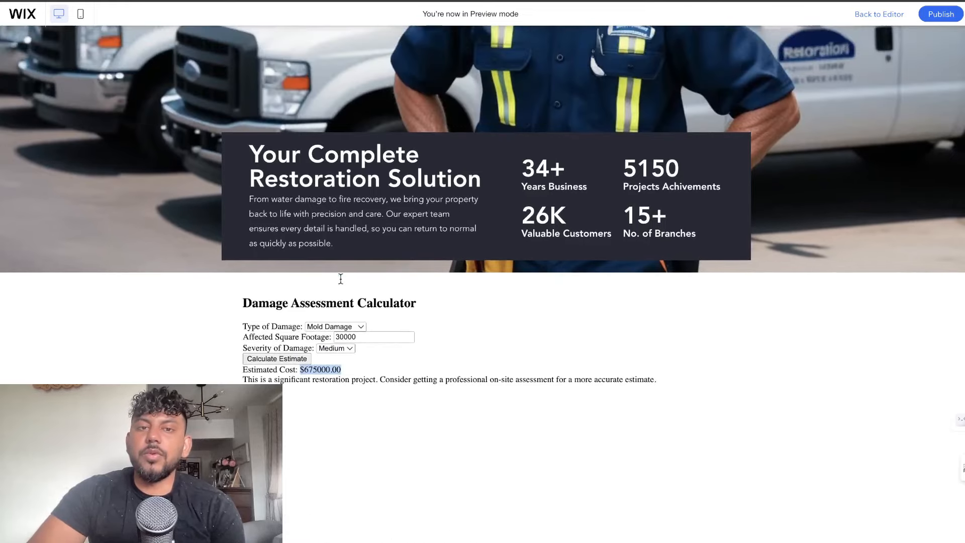
scroll(478, 203, "up", 5)
scroll(478, 203, "down", 2)
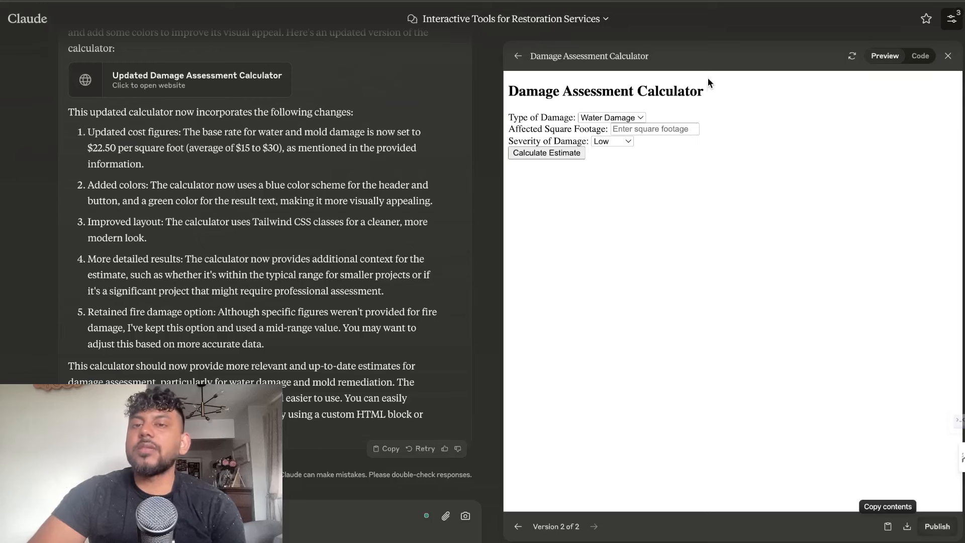
scroll(319, 202, "up", 10)
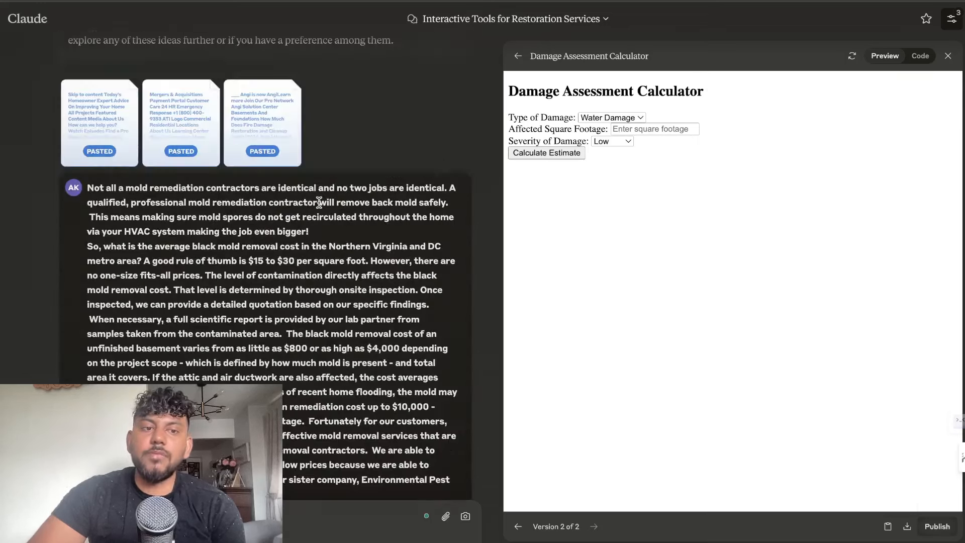
scroll(319, 202, "down", 10)
scroll(319, 203, "up", 4)
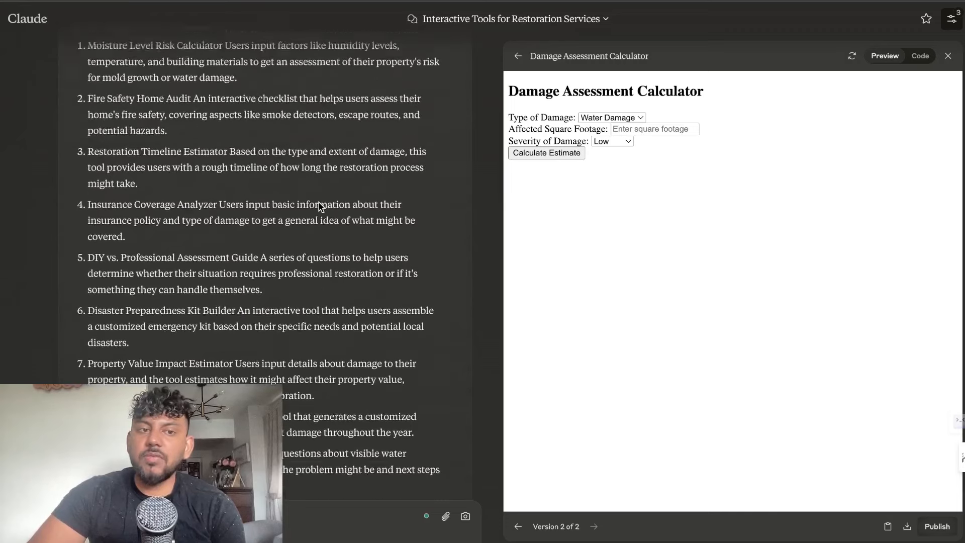
scroll(318, 204, "up", 1)
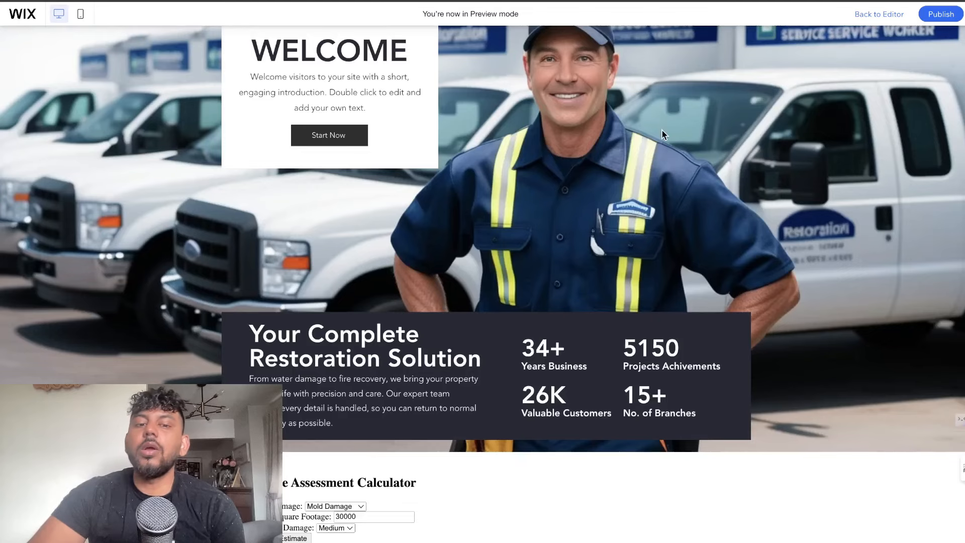
scroll(661, 129, "up", 4)
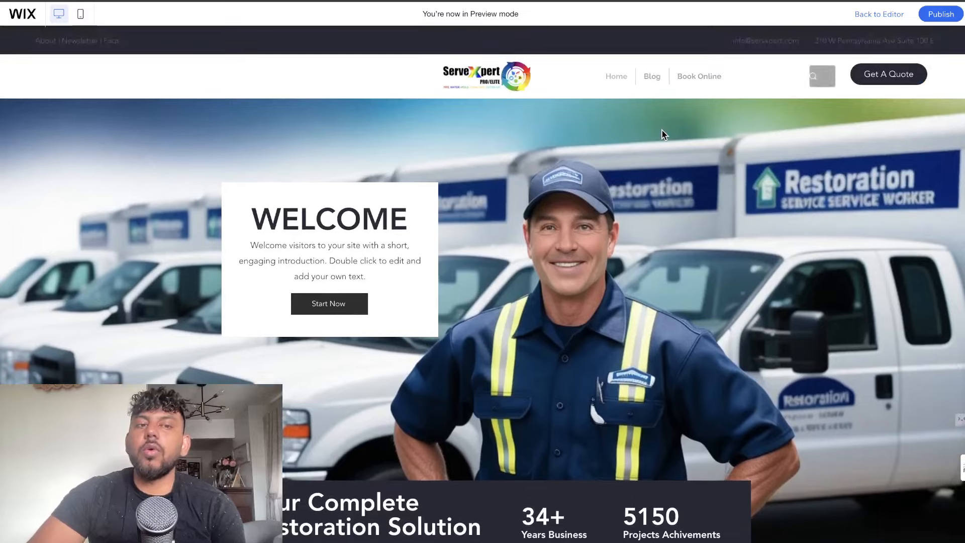
scroll(662, 129, "down", 7)
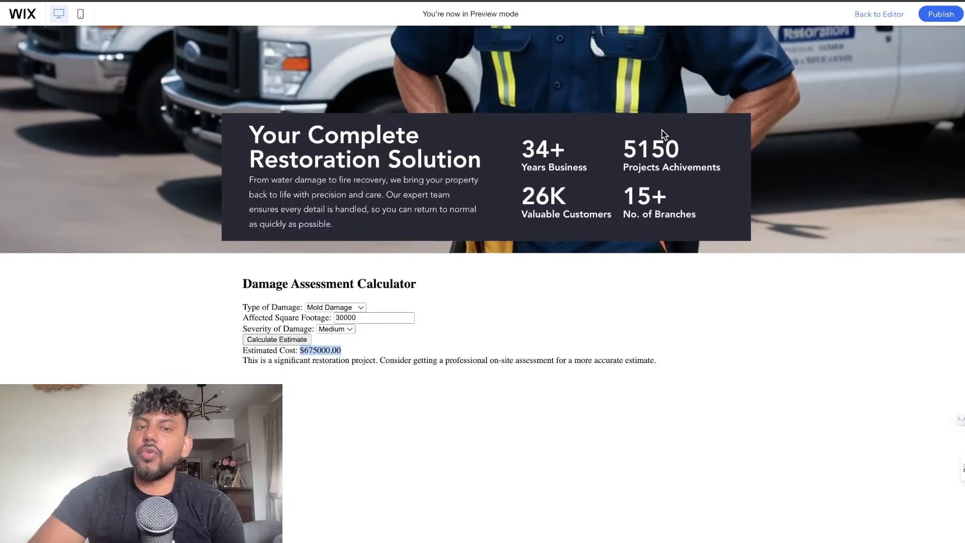
scroll(662, 131, "down", 2)
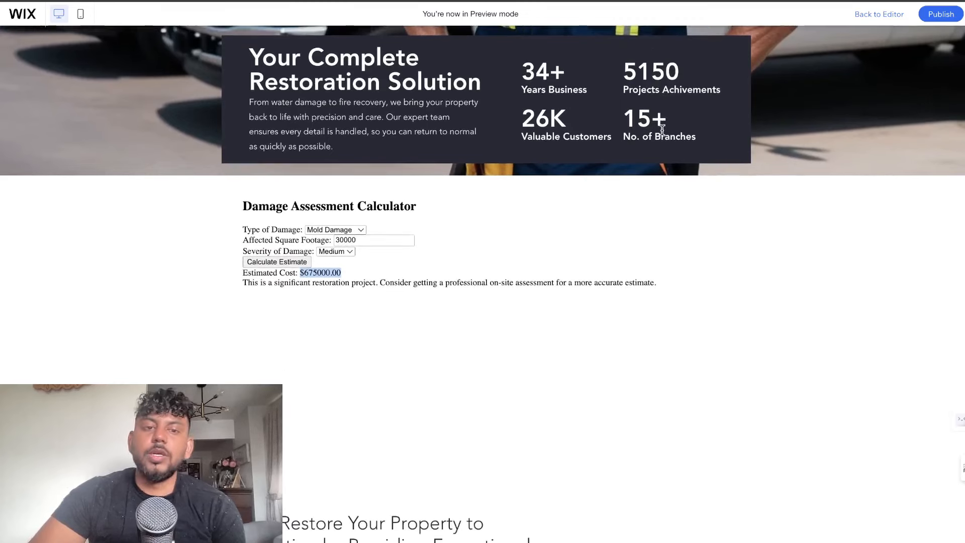